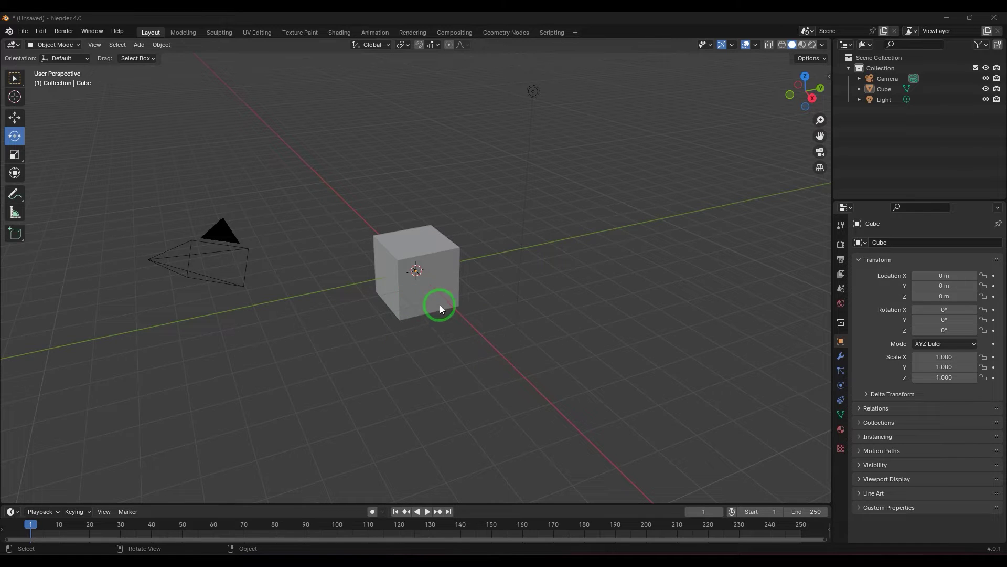
Delete the default cube from the scene.
{"action": "left_click", "coordinate": [422, 303]}
{"action": "key", "text": "x"}
{"action": "left_click", "coordinate": [423, 303]}
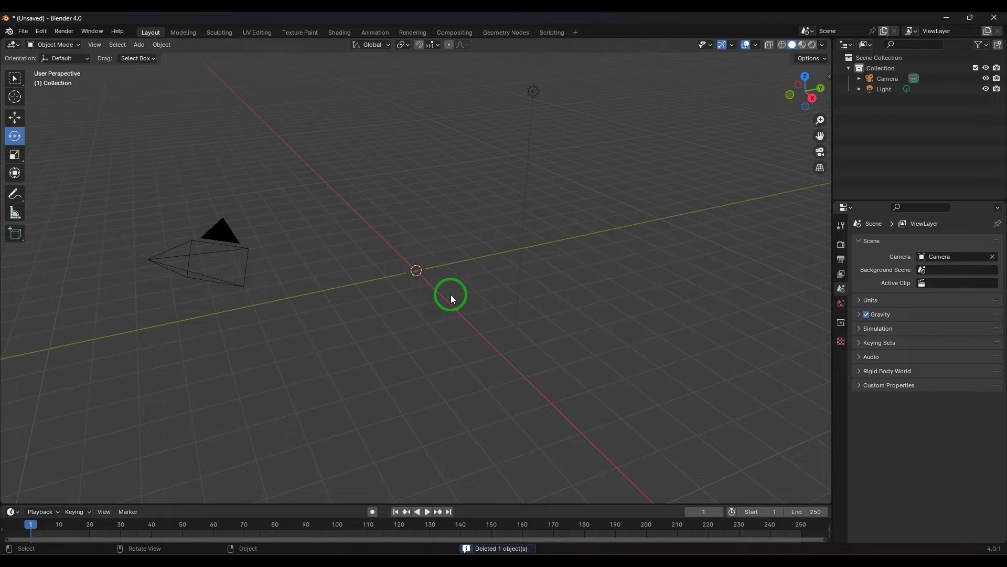
Add a Monkey mesh at the scene origin and show its face.
{"action": "left_click", "coordinate": [139, 45]}
{"action": "mouse_move", "coordinate": [169, 61]}
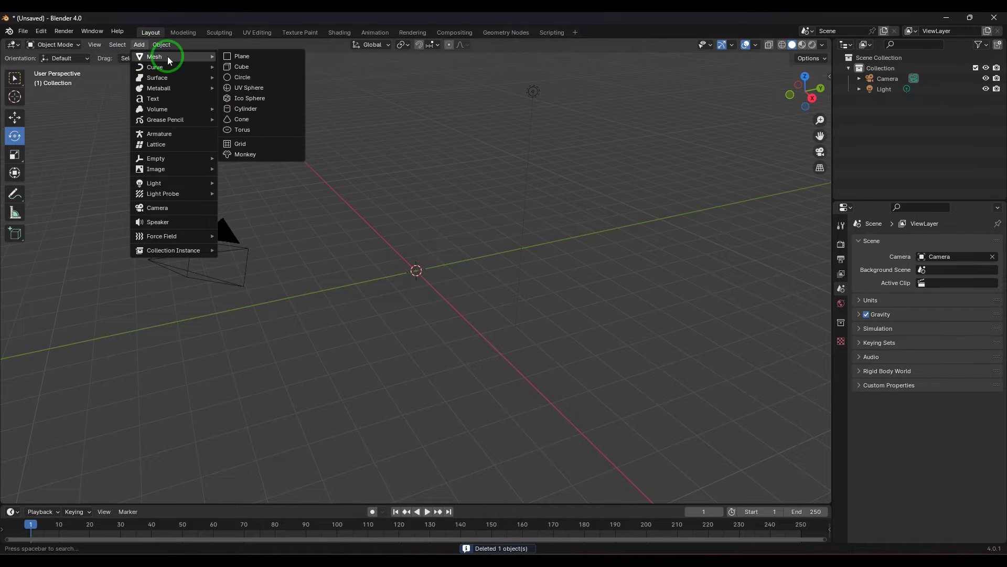
{"action": "left_click", "coordinate": [261, 154]}
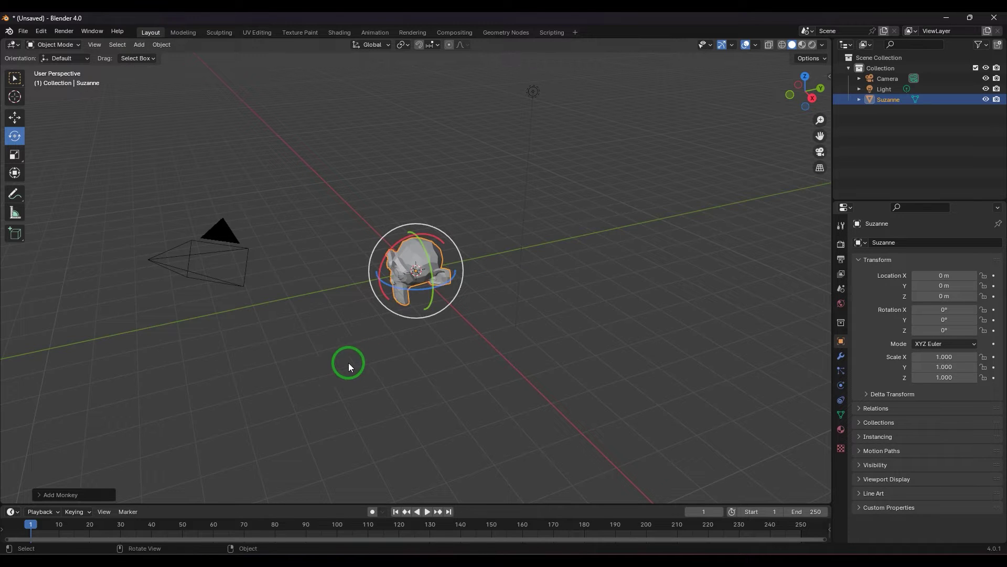
{"action": "middle_click_drag", "start_coordinate": [342, 363], "coordinate": [495, 374]}
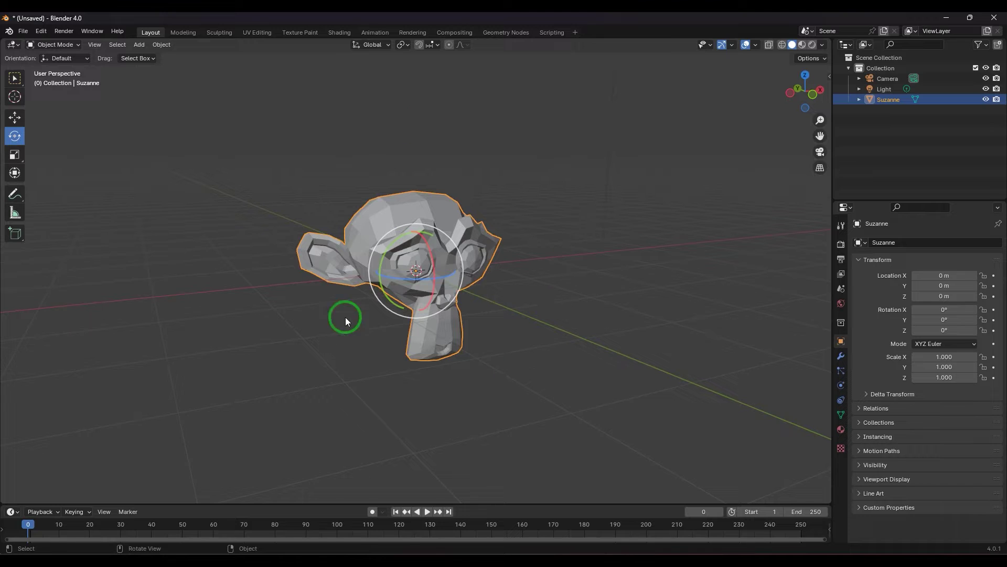
Activate the Select Box tool, deselect the monkey head and select it again with a selection box.
{"action": "left_click", "coordinate": [14, 79]}
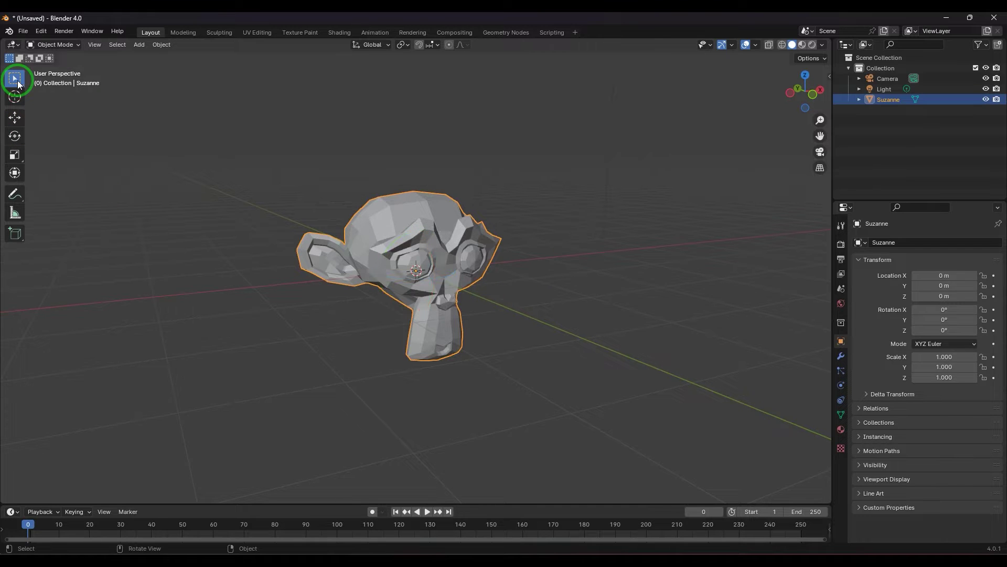
{"action": "left_click", "coordinate": [211, 222]}
{"action": "left_click", "coordinate": [383, 262]}
{"action": "left_click", "coordinate": [14, 78]}
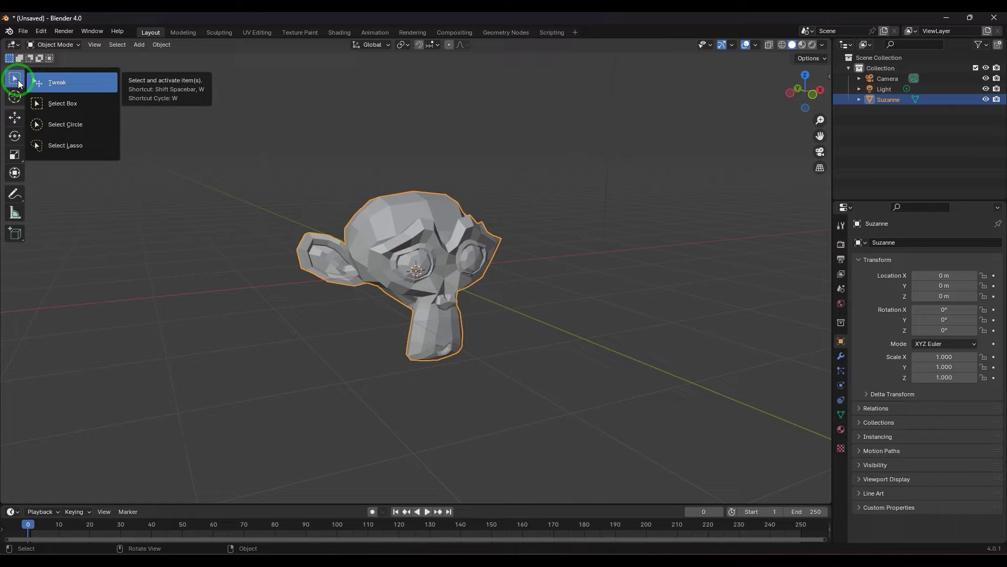
{"action": "left_click", "coordinate": [241, 260]}
{"action": "left_click_drag", "start_coordinate": [209, 183], "coordinate": [363, 351]}
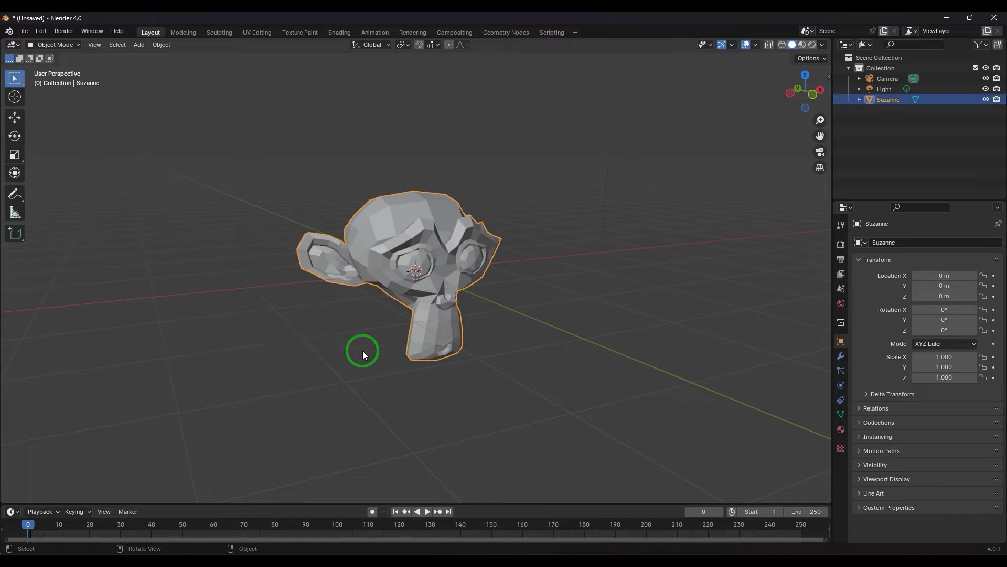
Switch to the Tweak selection tool and use it to select and deselect the monkey head, leaving it selected.
{"action": "left_click_drag", "start_coordinate": [15, 79], "coordinate": [58, 84]}
{"action": "left_click", "coordinate": [58, 83]}
{"action": "left_click", "coordinate": [326, 253]}
{"action": "left_click", "coordinate": [262, 252]}
{"action": "left_click", "coordinate": [178, 160]}
{"action": "left_click", "coordinate": [312, 311]}
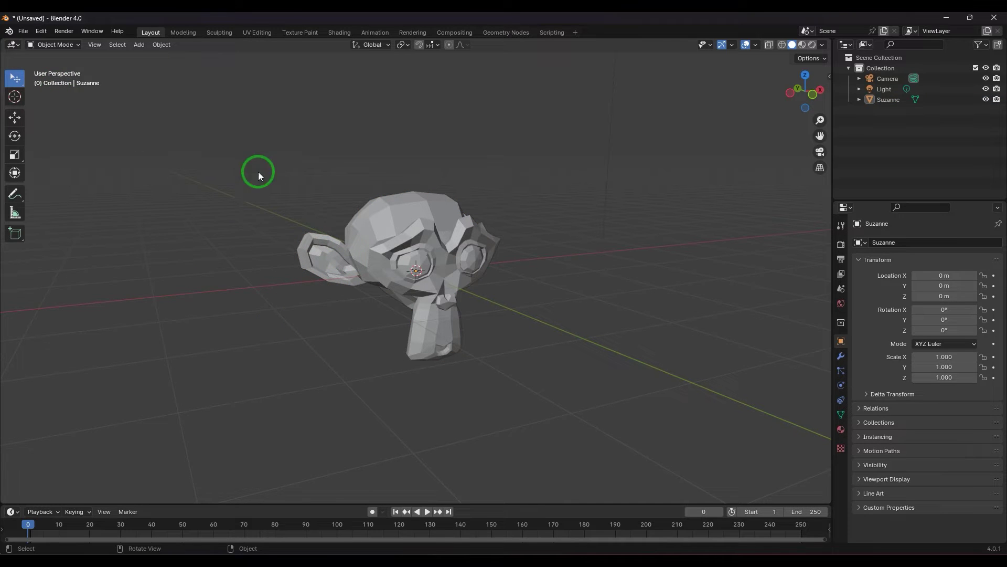
{"action": "left_click", "coordinate": [192, 103]}
{"action": "left_click", "coordinate": [378, 387]}
{"action": "left_click", "coordinate": [379, 228]}
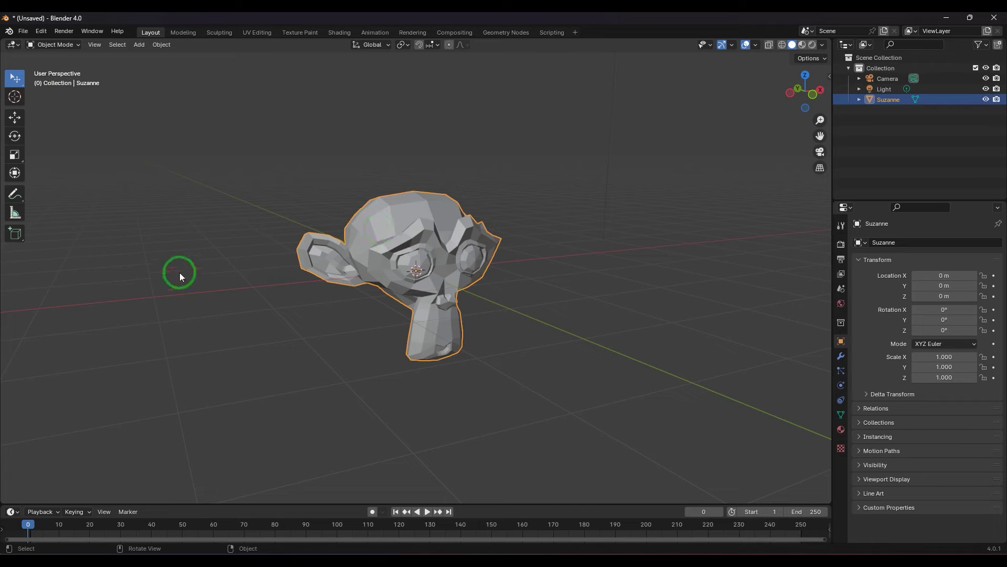
Switch to the Select Circle tool, set its radius to 118 and select the monkey head with it.
{"action": "left_click", "coordinate": [16, 79]}
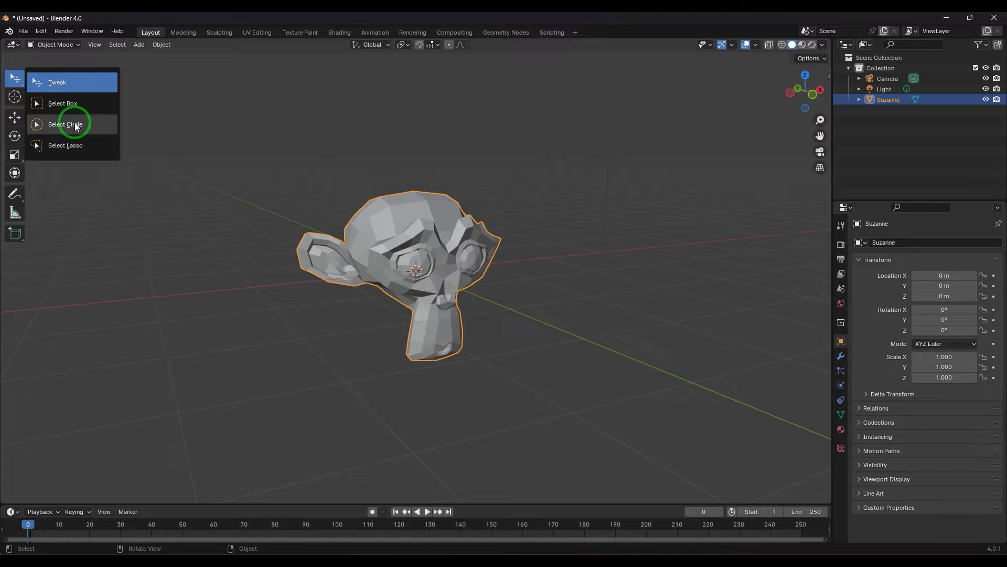
{"action": "left_click", "coordinate": [75, 122]}
{"action": "mouse_move", "coordinate": [169, 242]}
{"action": "left_mouse_down"}
{"action": "mouse_move", "coordinate": [244, 262]}
{"action": "mouse_move", "coordinate": [351, 252]}
{"action": "mouse_move", "coordinate": [417, 234]}
{"action": "mouse_move", "coordinate": [462, 203]}
{"action": "mouse_move", "coordinate": [439, 231]}
{"action": "mouse_move", "coordinate": [383, 224]}
{"action": "mouse_move", "coordinate": [378, 278]}
{"action": "left_mouse_up"}
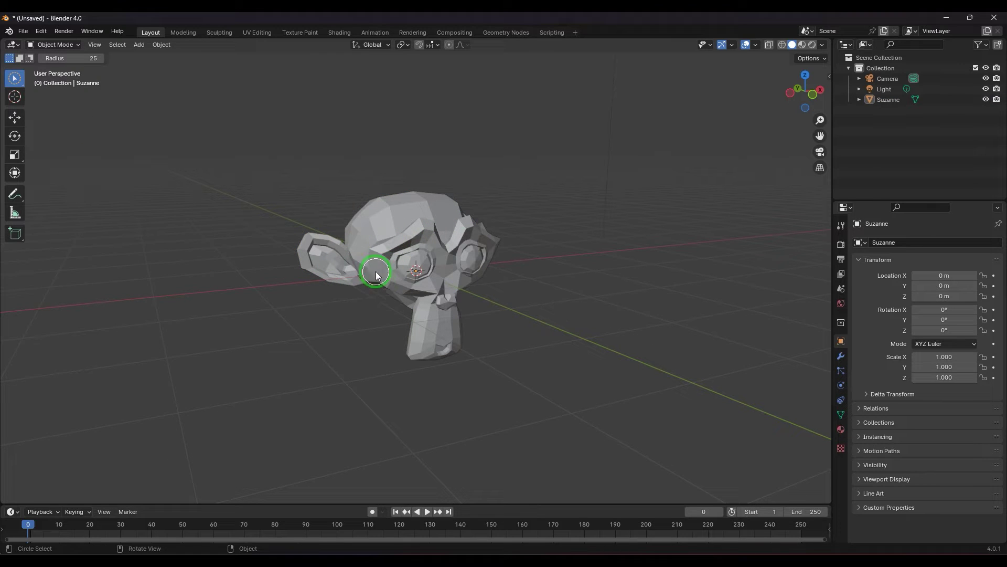
{"action": "mouse_move", "coordinate": [67, 58]}
{"action": "left_mouse_down"}
{"action": "mouse_move", "coordinate": [877, 386]}
{"action": "mouse_move", "coordinate": [73, 61]}
{"action": "left_mouse_up"}
{"action": "left_click", "coordinate": [433, 249]}
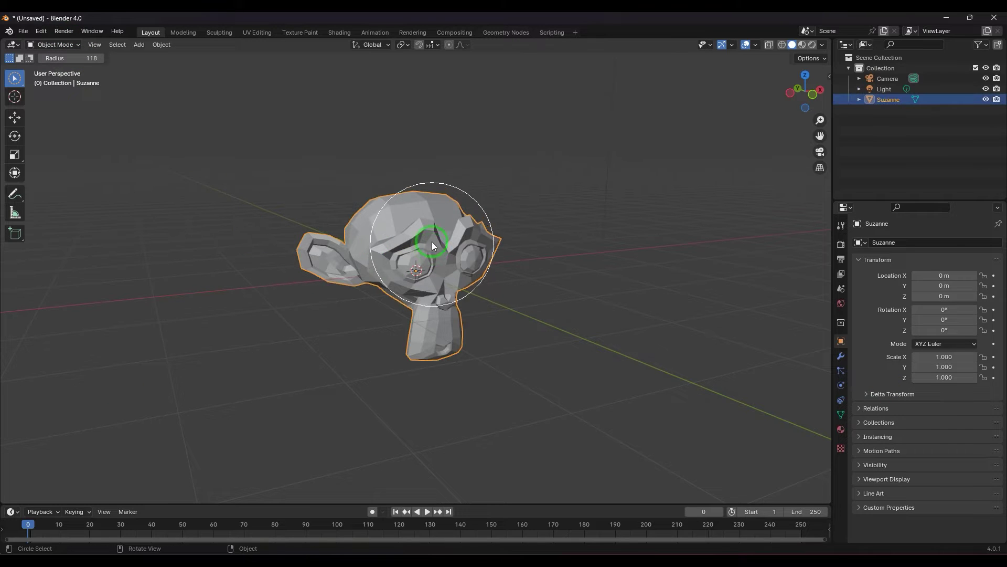
Switch to the Select Lasso tool and draw a lasso around part of the monkey head to select it.
{"action": "left_click", "coordinate": [15, 79]}
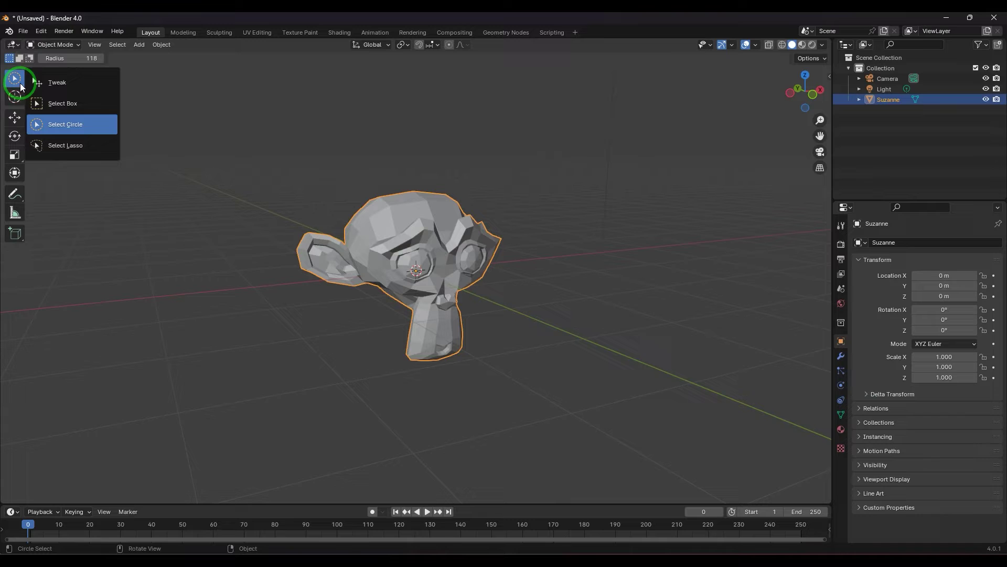
{"action": "left_click", "coordinate": [74, 145]}
{"action": "mouse_move", "coordinate": [253, 310]}
{"action": "left_mouse_down"}
{"action": "mouse_move", "coordinate": [459, 247]}
{"action": "mouse_move", "coordinate": [384, 148]}
{"action": "mouse_move", "coordinate": [294, 220]}
{"action": "mouse_move", "coordinate": [246, 241]}
{"action": "mouse_move", "coordinate": [342, 162]}
{"action": "left_mouse_up"}
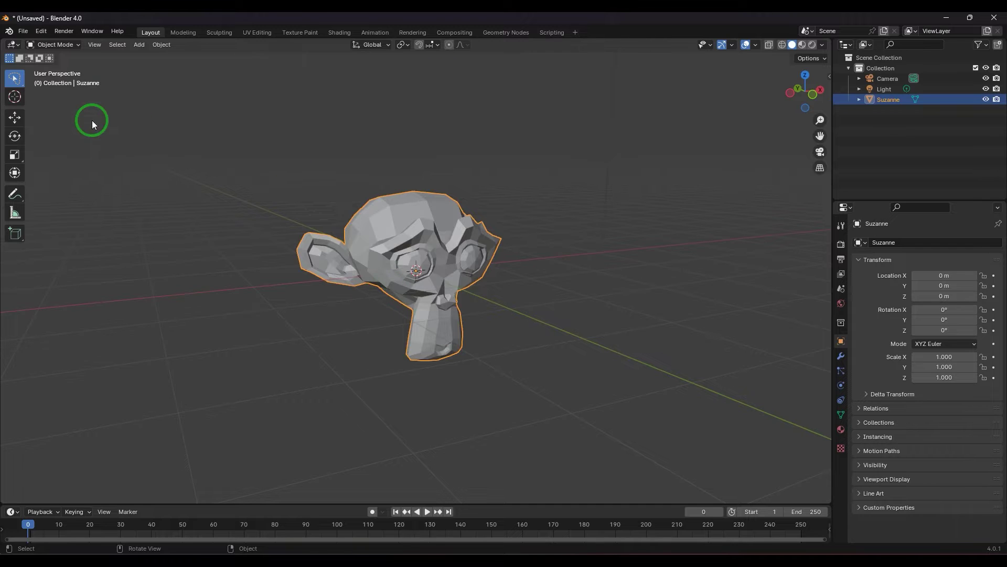
Activate the Rotate tool and change its drag action from Tweak to Select Box in the active tool settings.
{"action": "left_click", "coordinate": [14, 78]}
{"action": "left_click", "coordinate": [53, 83]}
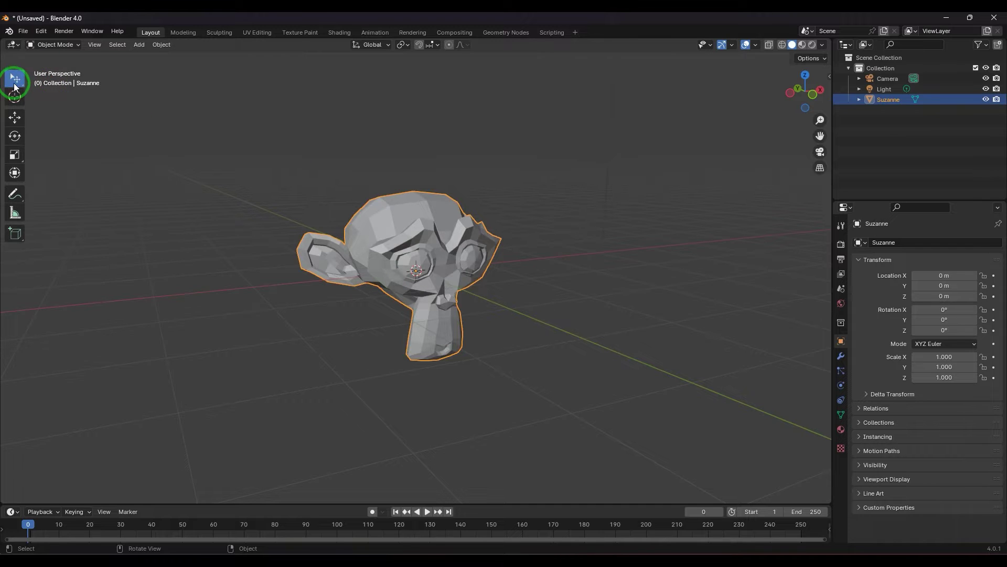
{"action": "left_click", "coordinate": [15, 136]}
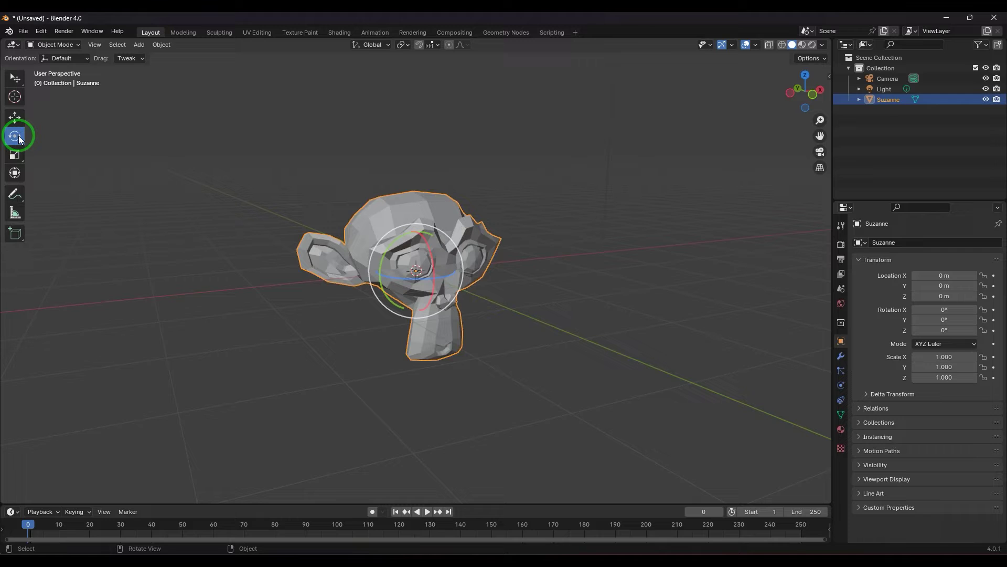
{"action": "left_click", "coordinate": [841, 226]}
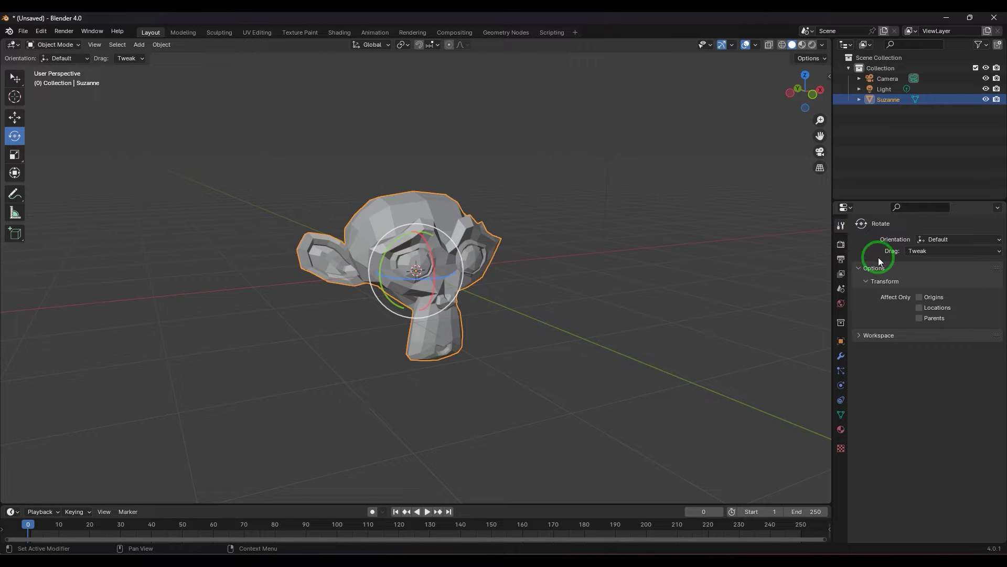
{"action": "left_click", "coordinate": [934, 251]}
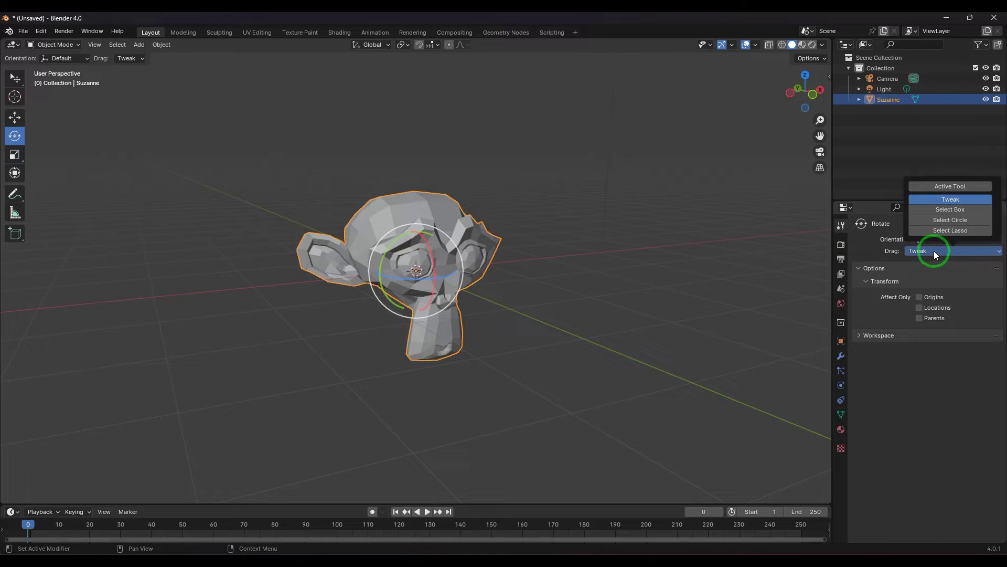
{"action": "left_click", "coordinate": [635, 379]}
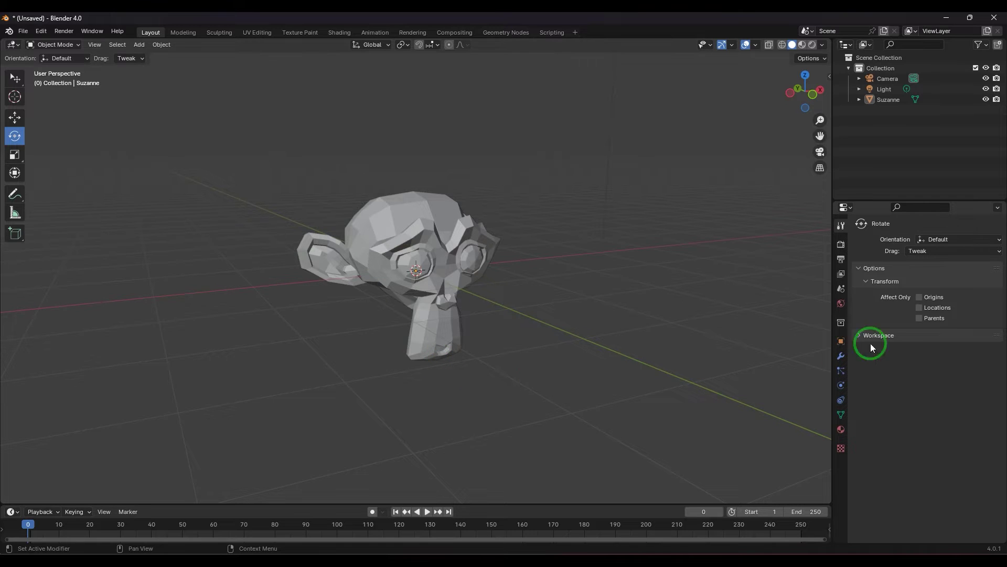
{"action": "left_click", "coordinate": [949, 251]}
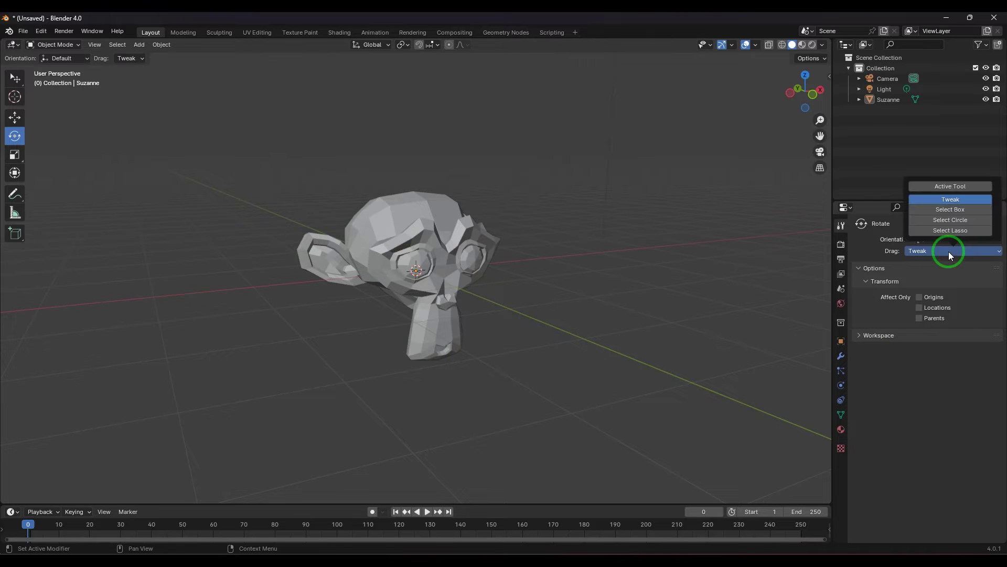
{"action": "left_click", "coordinate": [950, 209]}
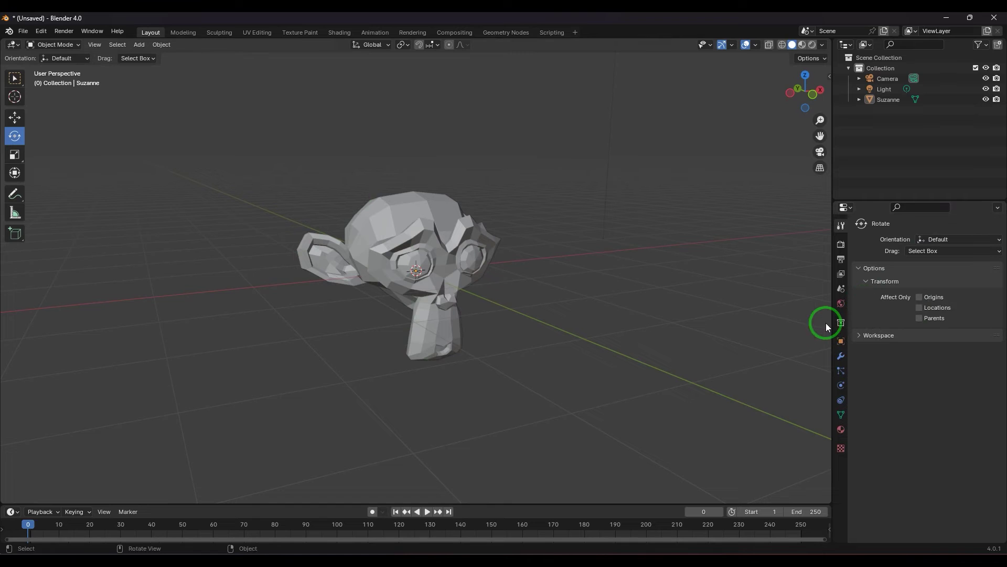
Select the monkey head with a selection box while the Rotate tool stays active.
{"action": "left_click_drag", "start_coordinate": [214, 166], "coordinate": [379, 342]}
{"action": "left_click", "coordinate": [271, 266]}
{"action": "left_click_drag", "start_coordinate": [255, 202], "coordinate": [379, 354]}
{"action": "left_click_drag", "start_coordinate": [214, 158], "coordinate": [346, 320]}
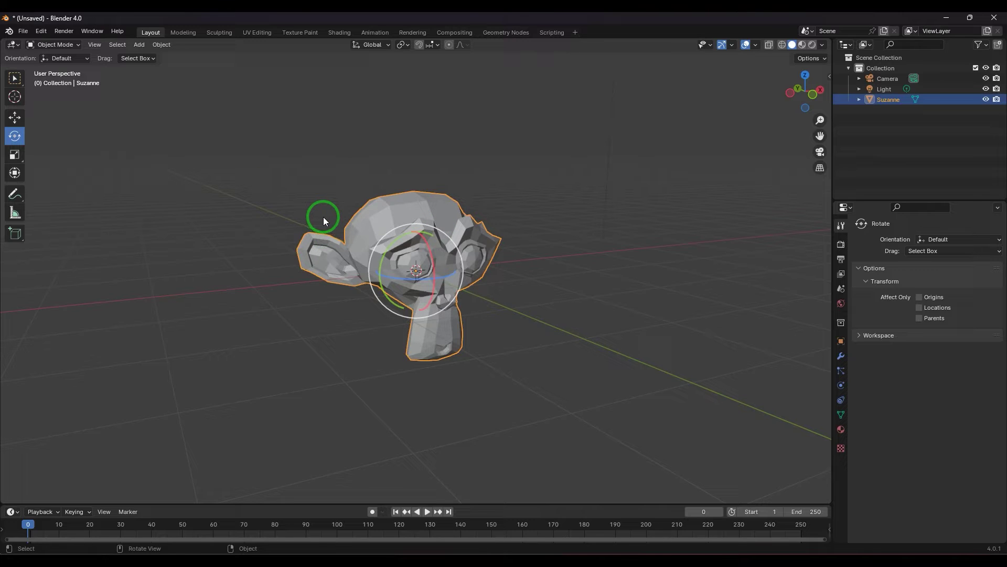
Try rotating the monkey head about the X axis with the Rotate gizmo, and undo the rotation.
{"action": "left_click", "coordinate": [15, 118]}
{"action": "left_click", "coordinate": [17, 135]}
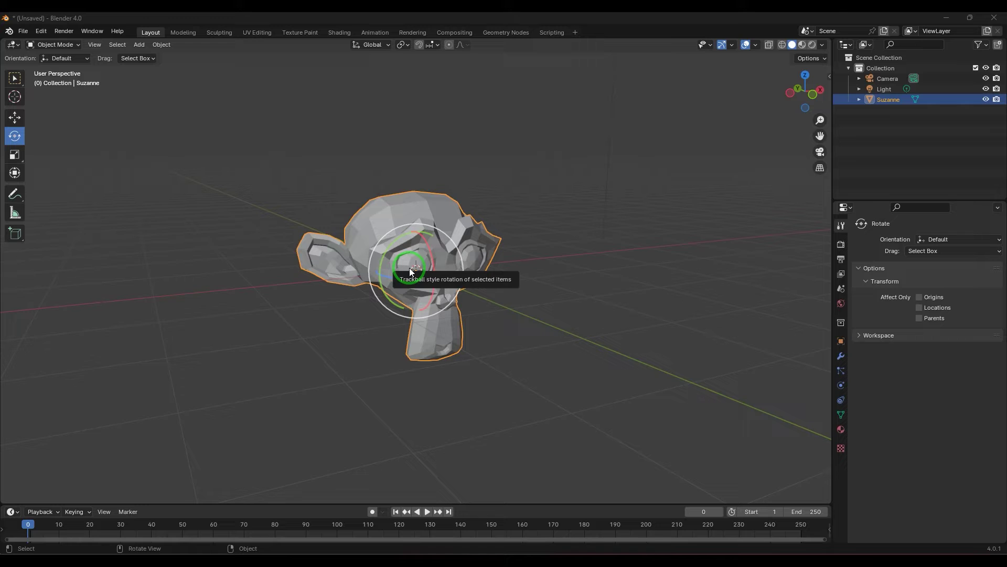
{"action": "middle_click_drag", "start_coordinate": [606, 376], "coordinate": [581, 374]}
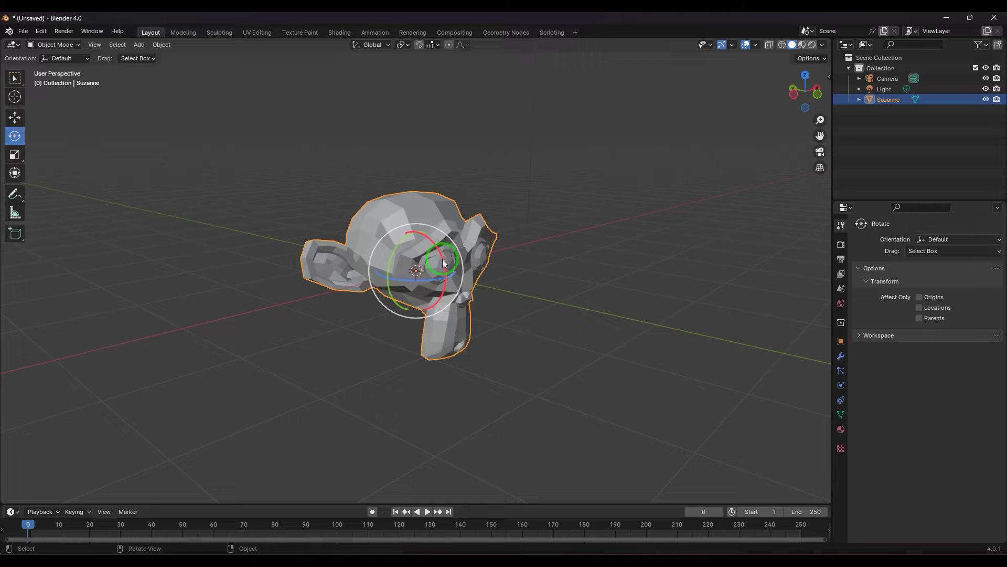
{"action": "left_click_drag", "start_coordinate": [442, 260], "coordinate": [447, 282]}
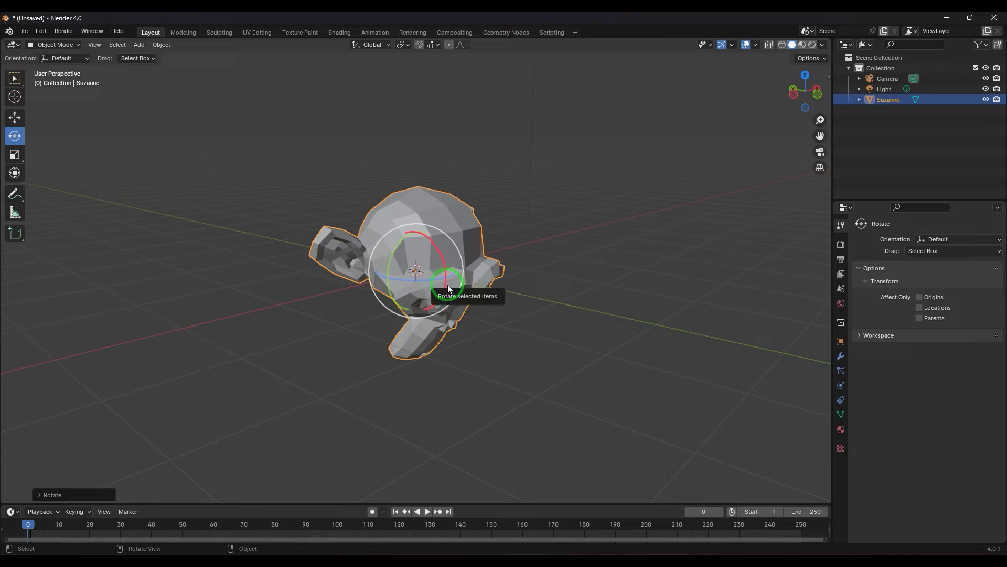
{"action": "key", "text": "ctrl"}
{"action": "key", "text": "ctrl+z"}
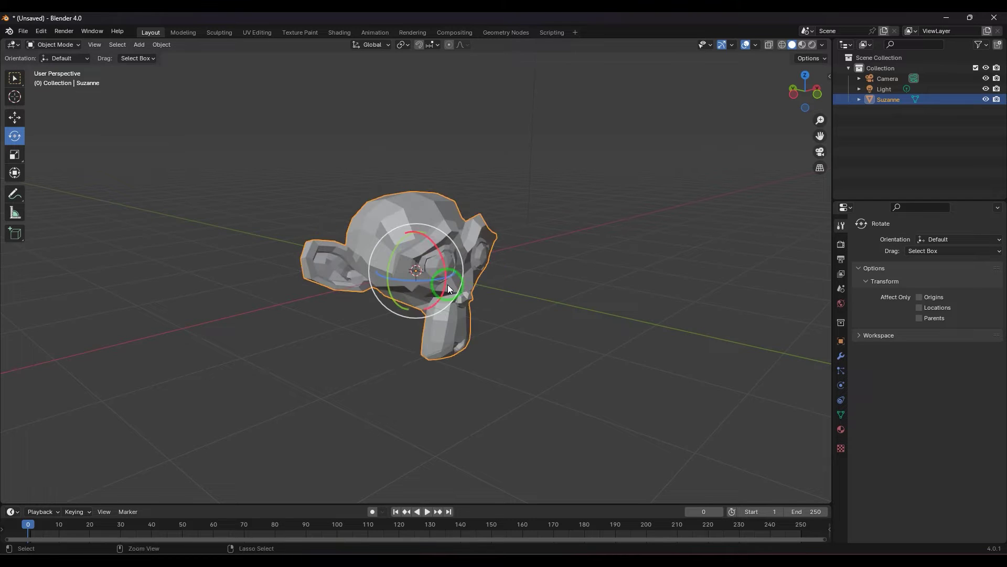
Show the monkey's object transform values and try X rotations of about 39° and about -55°, undoing each.
{"action": "left_click", "coordinate": [842, 342]}
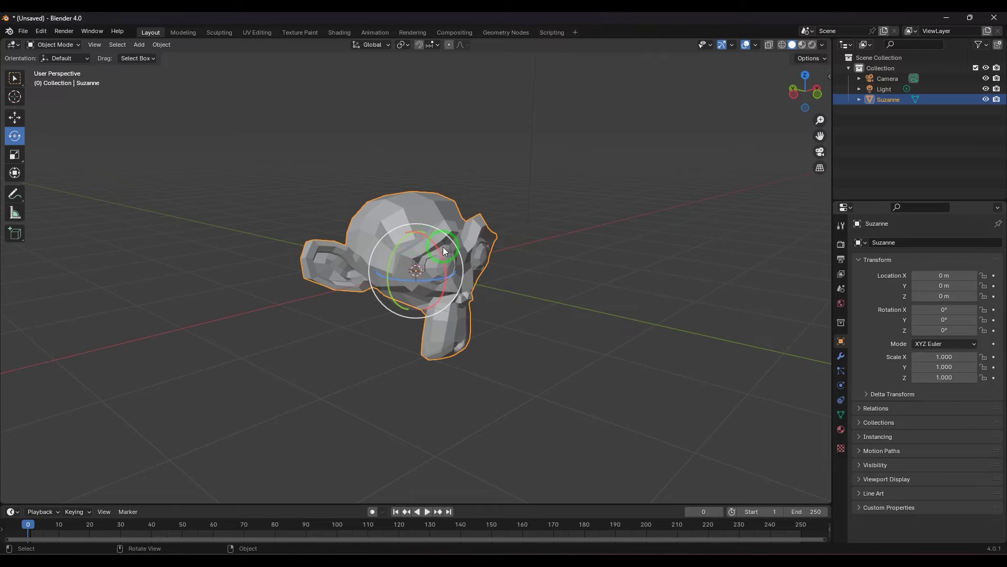
{"action": "left_click_drag", "start_coordinate": [437, 247], "coordinate": [442, 268]}
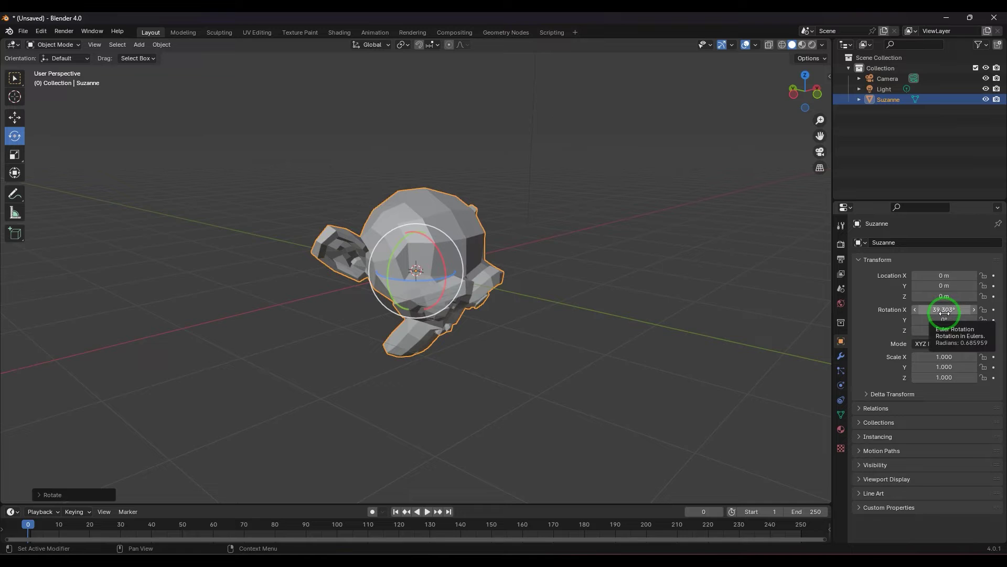
{"action": "key", "text": "ctrl+z"}
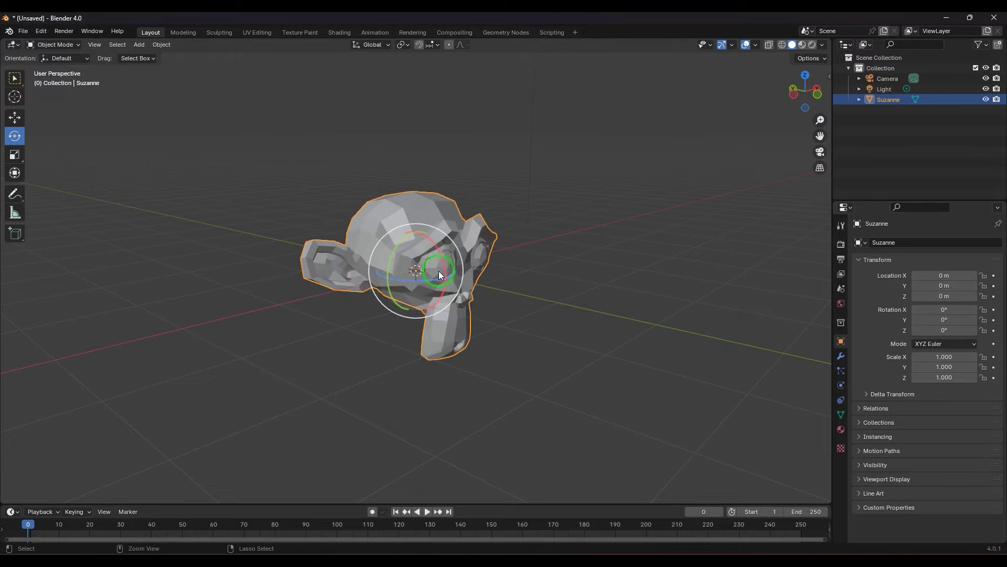
{"action": "left_click_drag", "start_coordinate": [439, 256], "coordinate": [414, 223]}
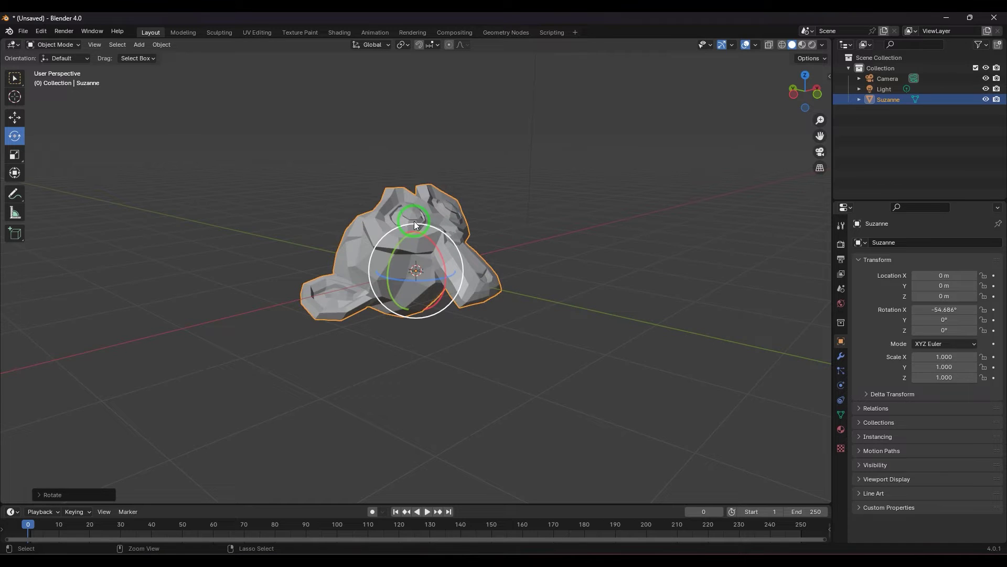
{"action": "key", "text": "ctrl+z"}
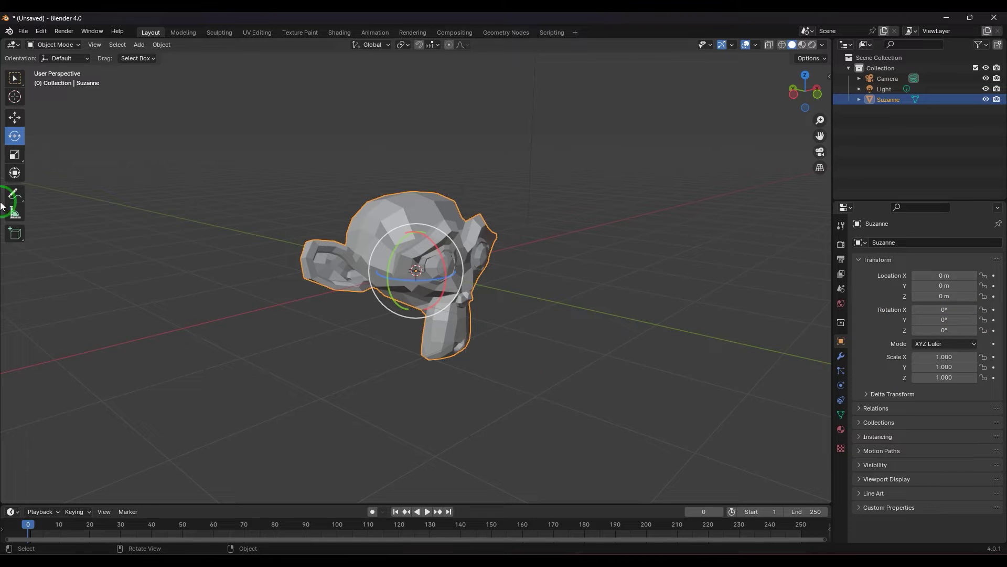
Try rotating the monkey head about 41° around the X axis with the Rotate tool, and undo it.
{"action": "left_click", "coordinate": [15, 117]}
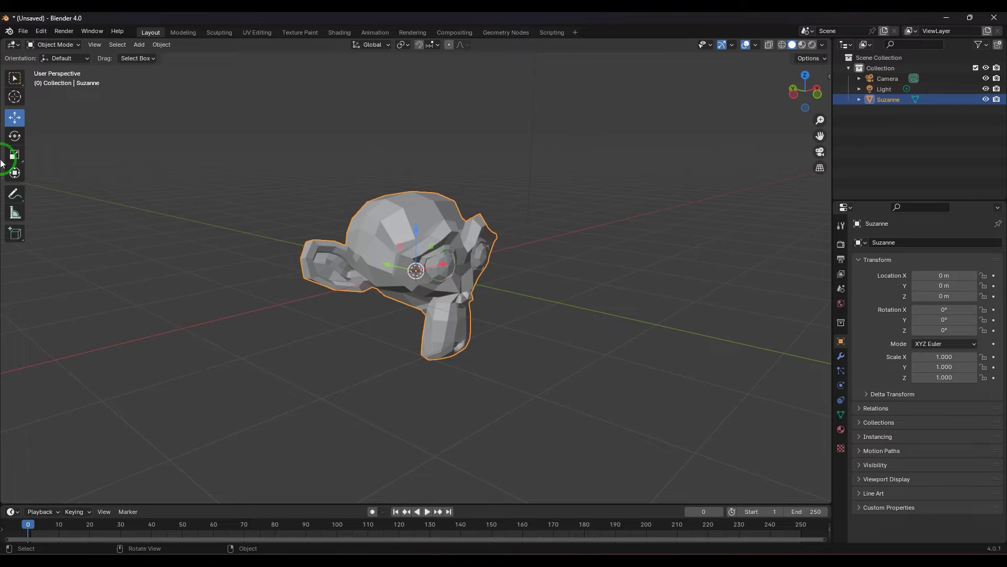
{"action": "left_click", "coordinate": [15, 136]}
{"action": "left_click_drag", "start_coordinate": [439, 249], "coordinate": [446, 272]}
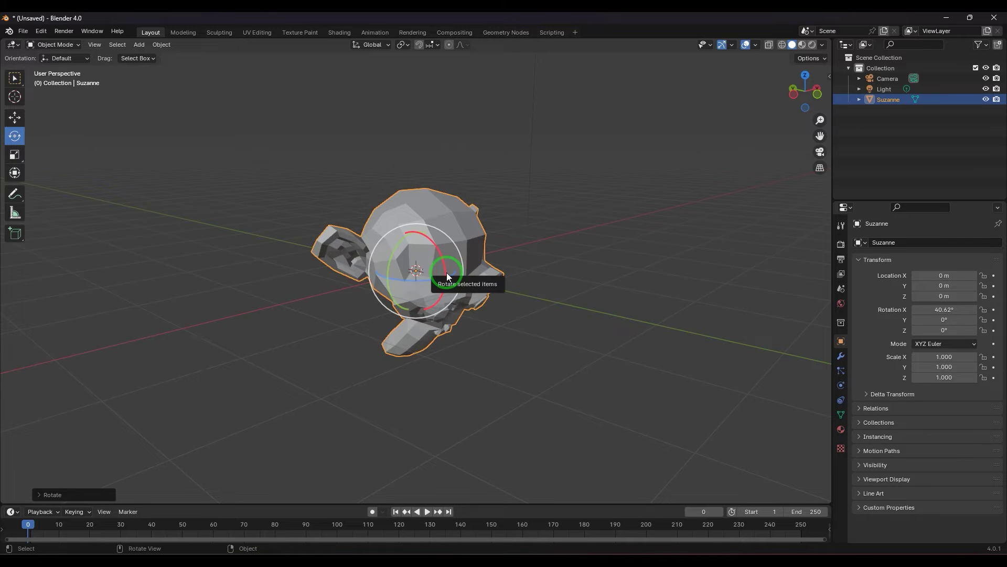
{"action": "key", "text": "ctrl+z"}
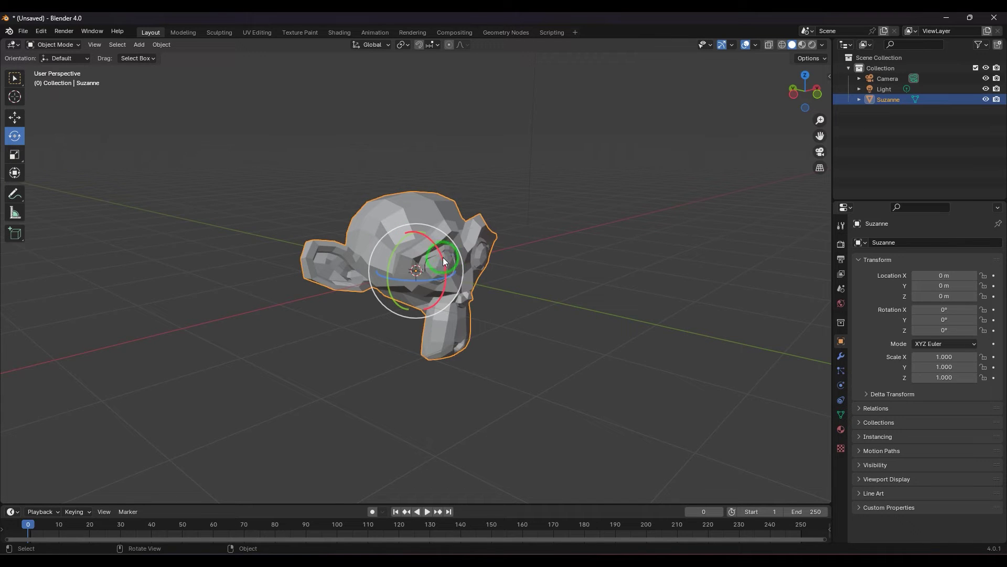
Try rotating the monkey head around the Z axis to about -35° with the Rotate tool's gizmo.
{"action": "left_click", "coordinate": [18, 117]}
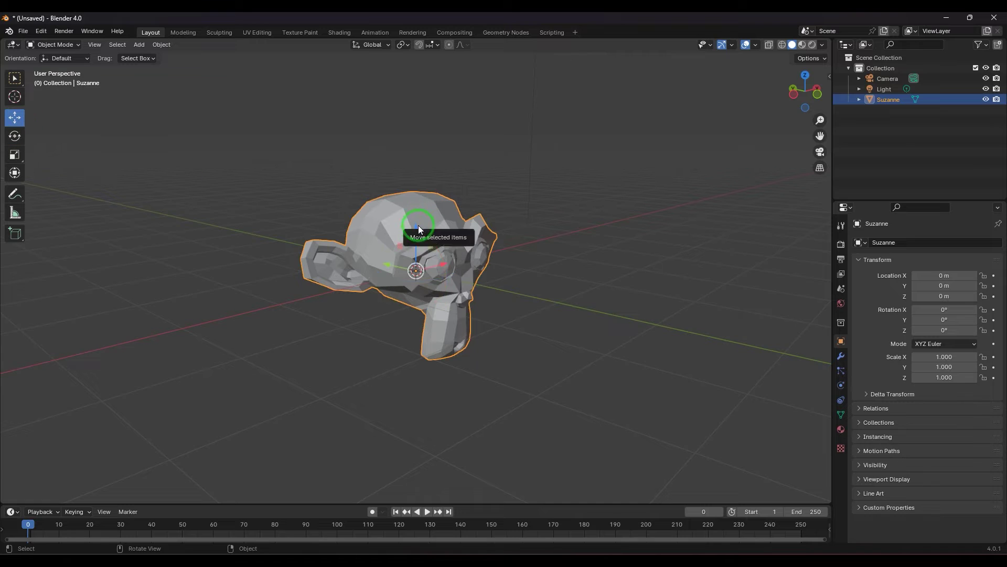
{"action": "left_click", "coordinate": [15, 137]}
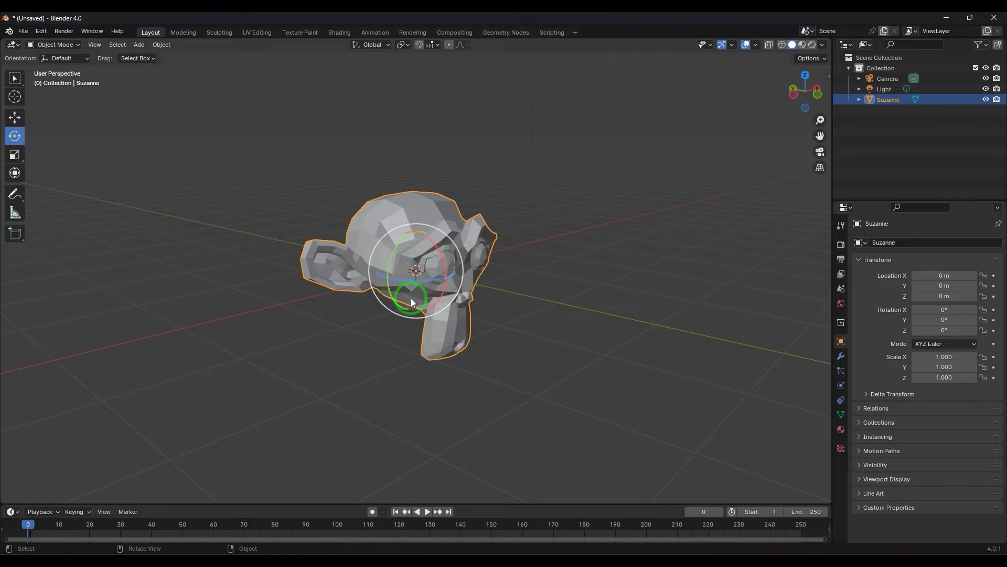
{"action": "left_click_drag", "start_coordinate": [408, 280], "coordinate": [431, 279]}
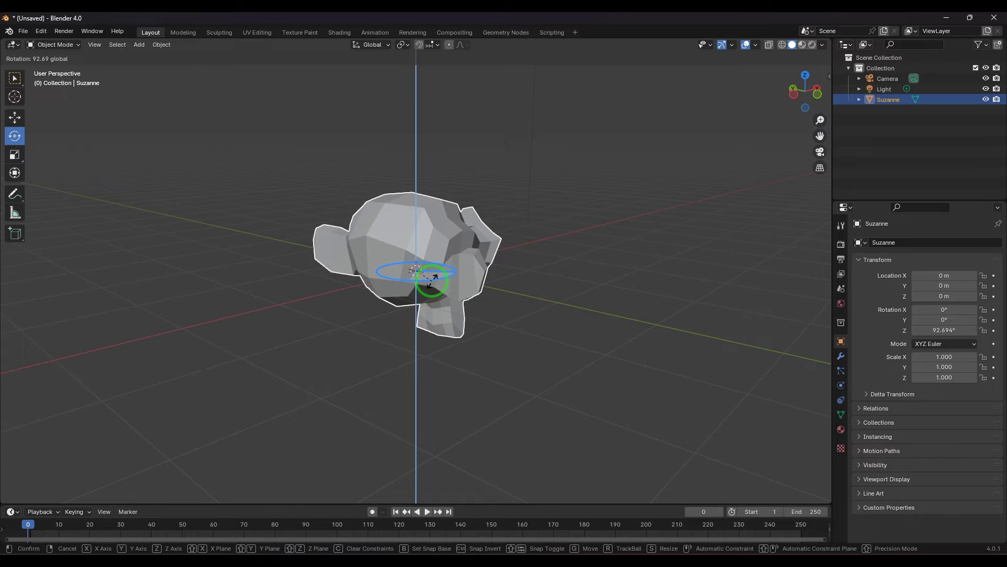
{"action": "left_click_drag", "start_coordinate": [431, 279], "coordinate": [377, 285]}
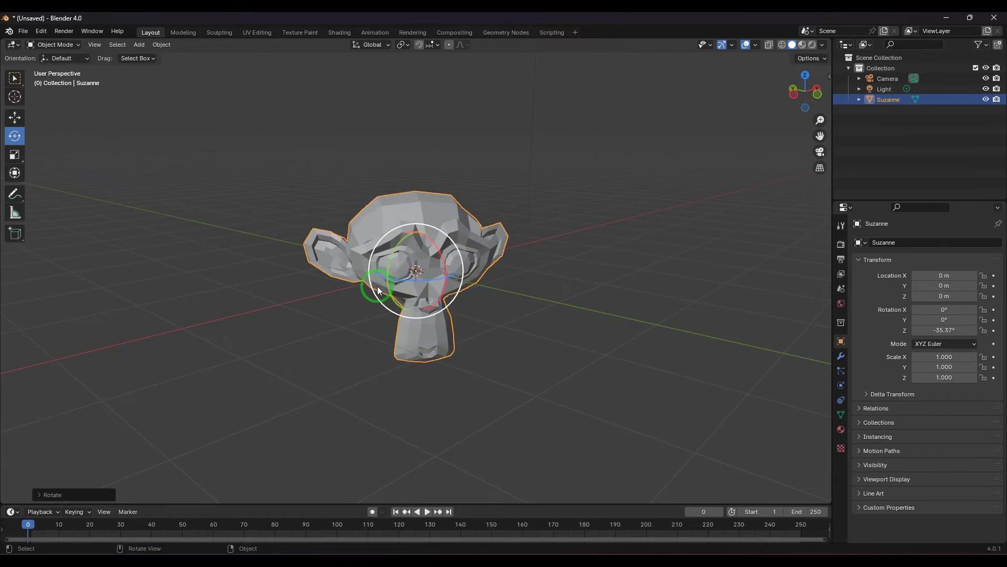
Compare the Move and Rotate gizmos on the monkey head, ending with the Rotate tool active.
{"action": "left_click", "coordinate": [15, 117]}
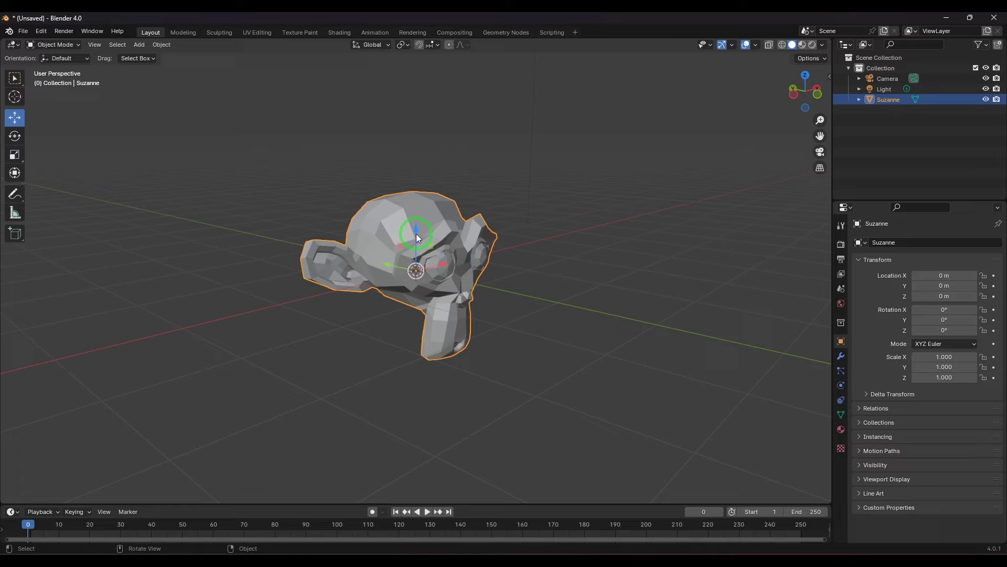
{"action": "left_click", "coordinate": [15, 138]}
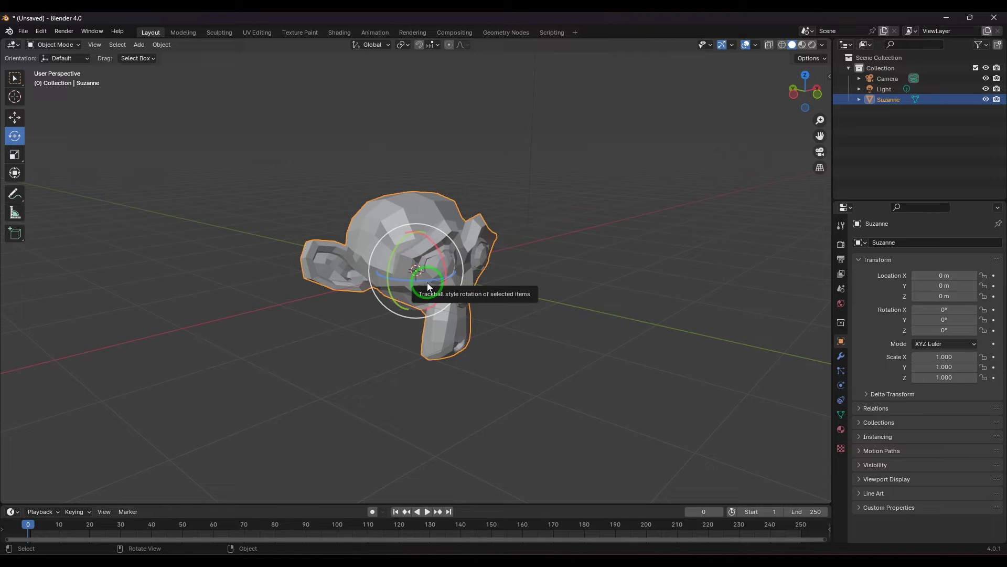
{"action": "left_click", "coordinate": [15, 118]}
{"action": "left_click", "coordinate": [16, 137]}
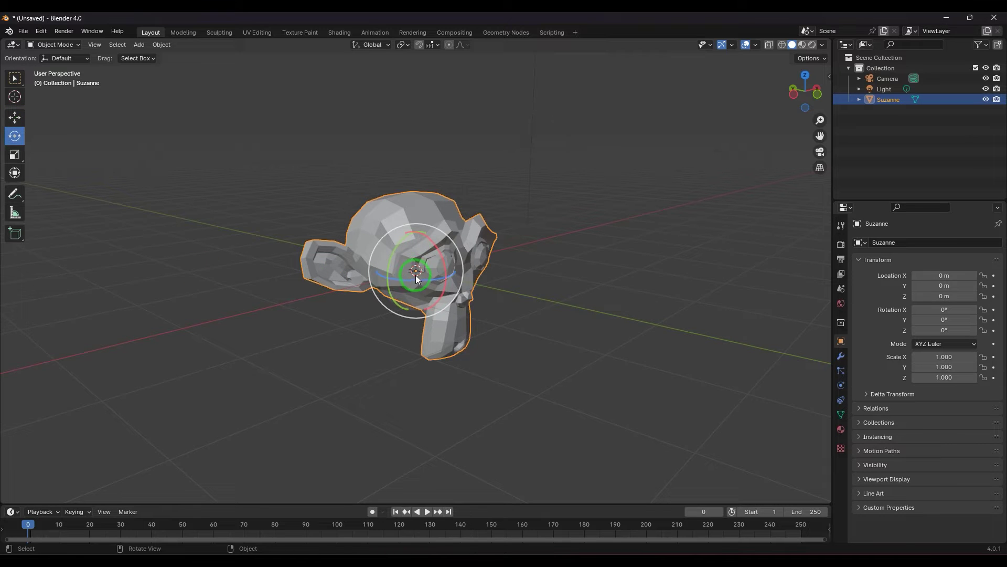
Try rotating the monkey head about 8° around the global Y axis, and cancel the rotation.
{"action": "left_click_drag", "start_coordinate": [423, 279], "coordinate": [397, 229]}
{"action": "key", "text": "y"}
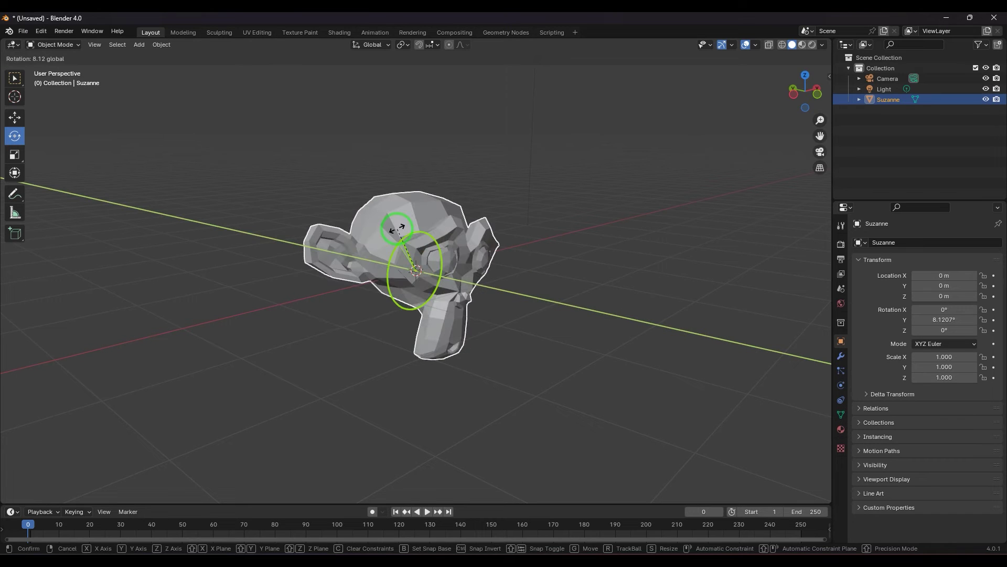
{"action": "right_click", "coordinate": [398, 229]}
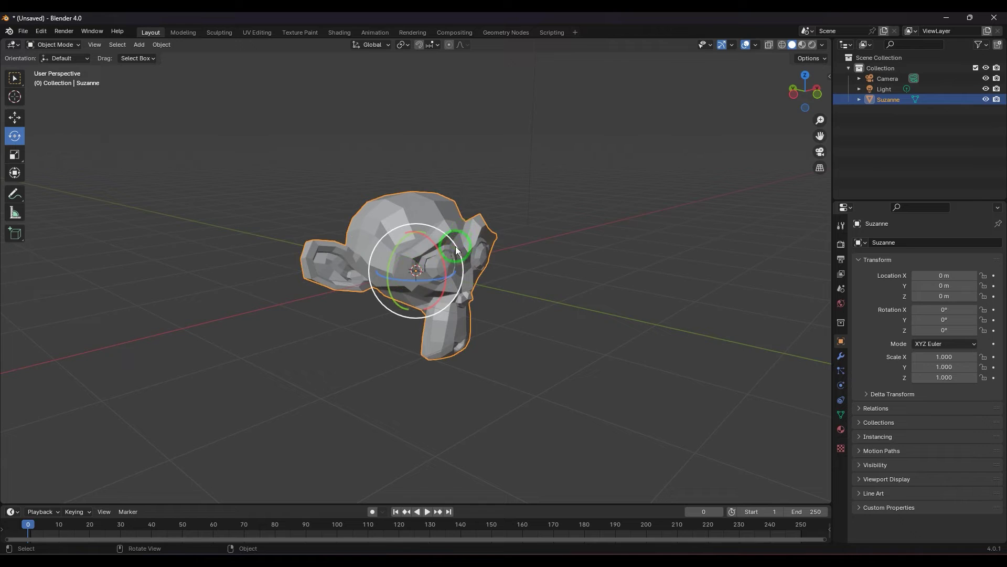
Try rotating the monkey head around the view axis with the gizmo's white outer ring, and undo it.
{"action": "mouse_move", "coordinate": [427, 219]}
{"action": "left_mouse_down"}
{"action": "mouse_move", "coordinate": [370, 244]}
{"action": "mouse_move", "coordinate": [442, 319]}
{"action": "mouse_move", "coordinate": [436, 210]}
{"action": "left_mouse_up"}
{"action": "right_click", "coordinate": [436, 210]}
{"action": "left_click_drag", "start_coordinate": [411, 223], "coordinate": [387, 282]}
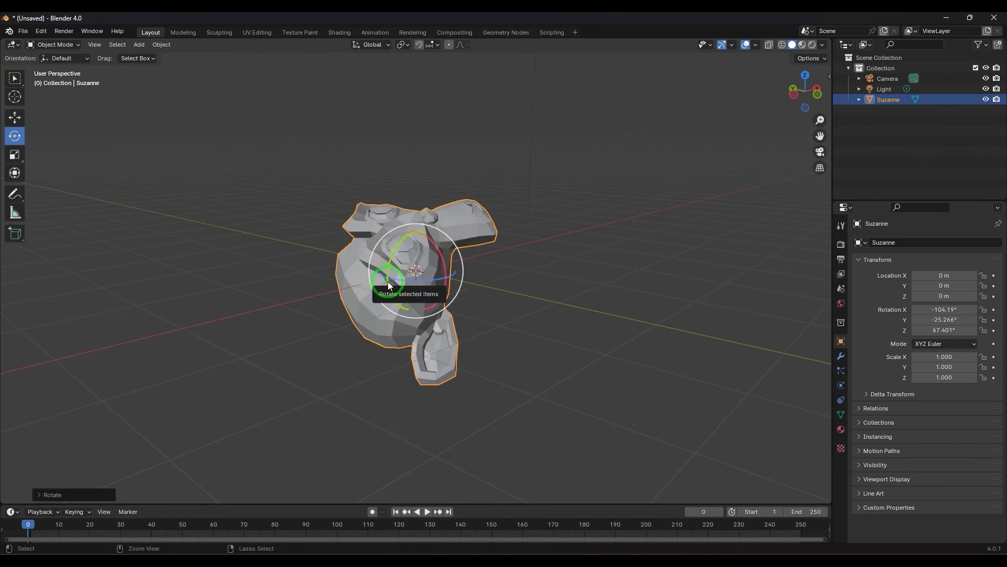
{"action": "key", "text": "ctrl+z"}
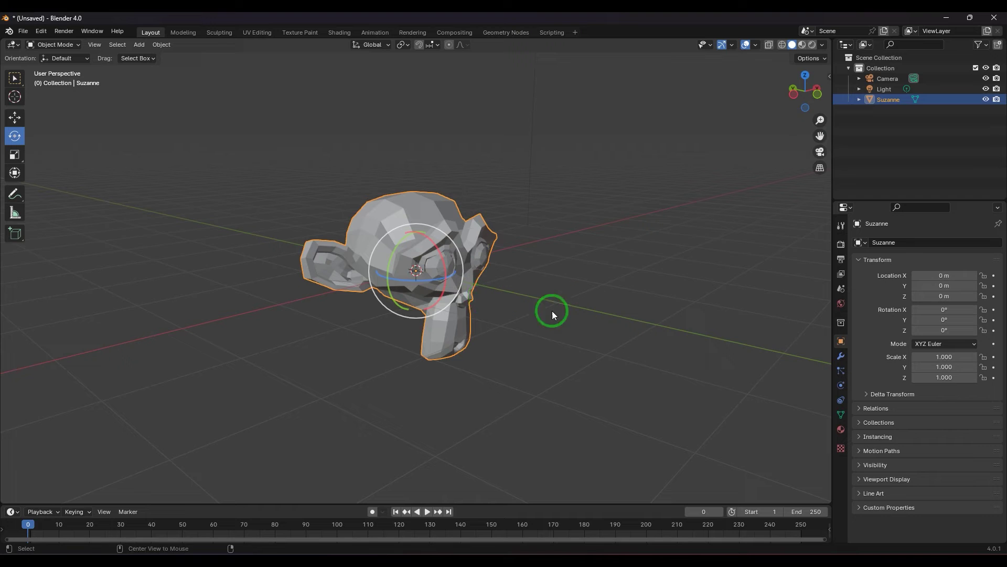
Try the view-axis rotation on the monkey head again from its other side, and undo it.
{"action": "middle_click_drag", "start_coordinate": [481, 317], "coordinate": [375, 305]}
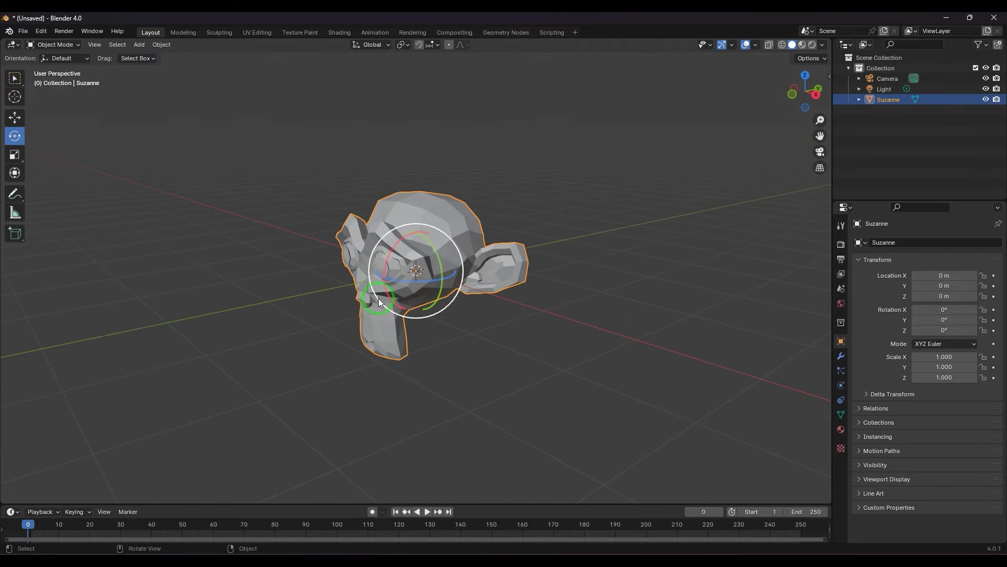
{"action": "left_click_drag", "start_coordinate": [398, 222], "coordinate": [405, 180]}
{"action": "key", "text": "Escape"}
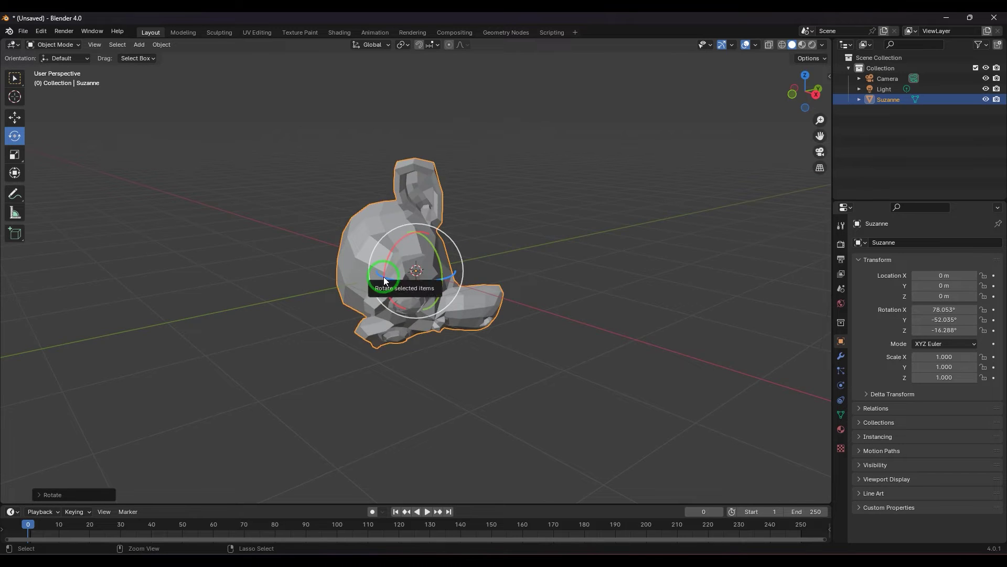
{"action": "middle_click_drag", "start_coordinate": [313, 370], "coordinate": [296, 355], "text": "alt"}
{"action": "middle_click_drag", "start_coordinate": [380, 357], "coordinate": [509, 374]}
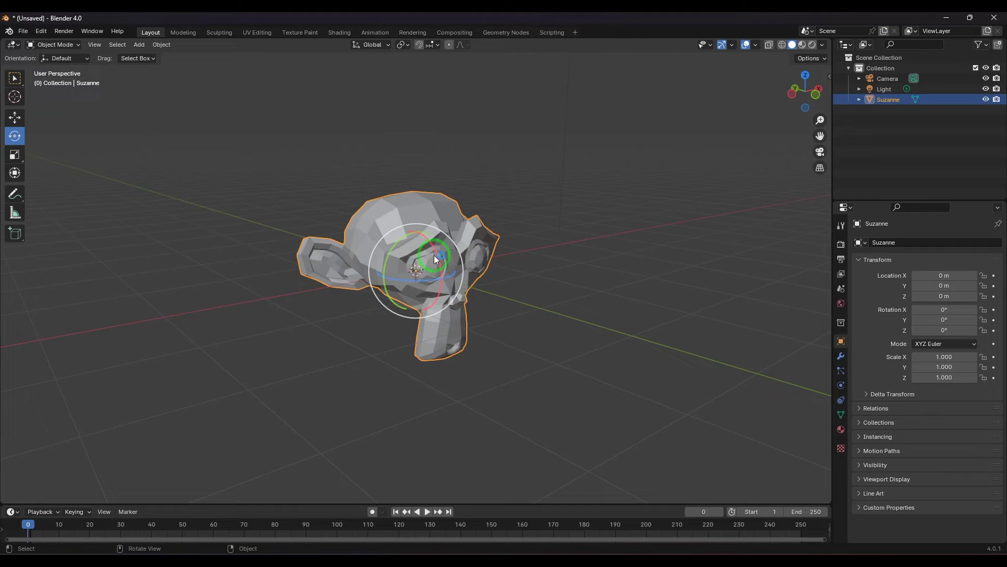
Try rotating the monkey head with the Rotate gizmo, and set its X rotation back to 0°.
{"action": "left_click_drag", "start_coordinate": [436, 247], "coordinate": [419, 234]}
{"action": "left_click", "coordinate": [951, 310]}
{"action": "type", "text": "0"}
{"action": "key", "text": "Return"}
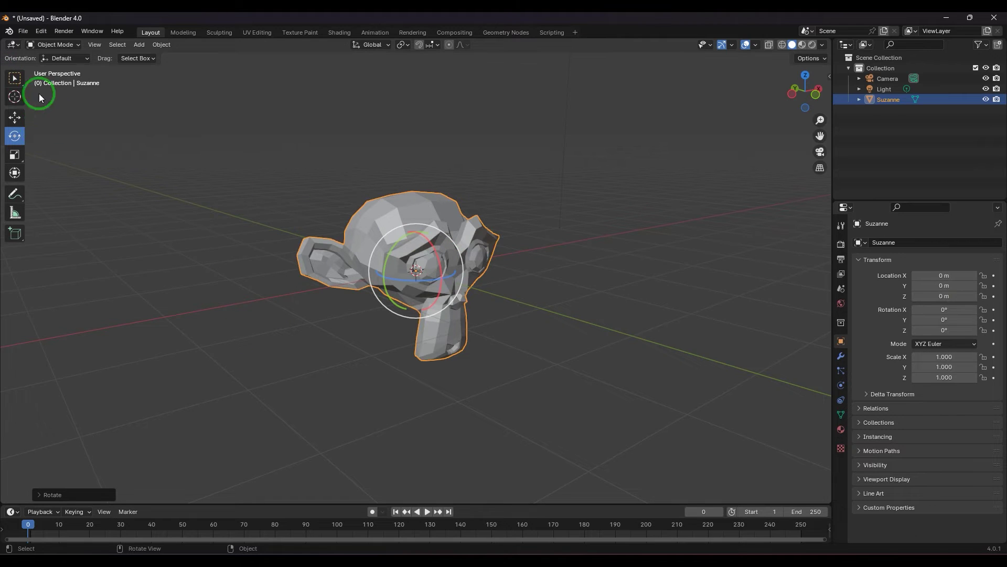
Deselect the monkey head and choose the Rotate tool from the pop-up tool list in the viewport.
{"action": "left_click", "coordinate": [155, 159]}
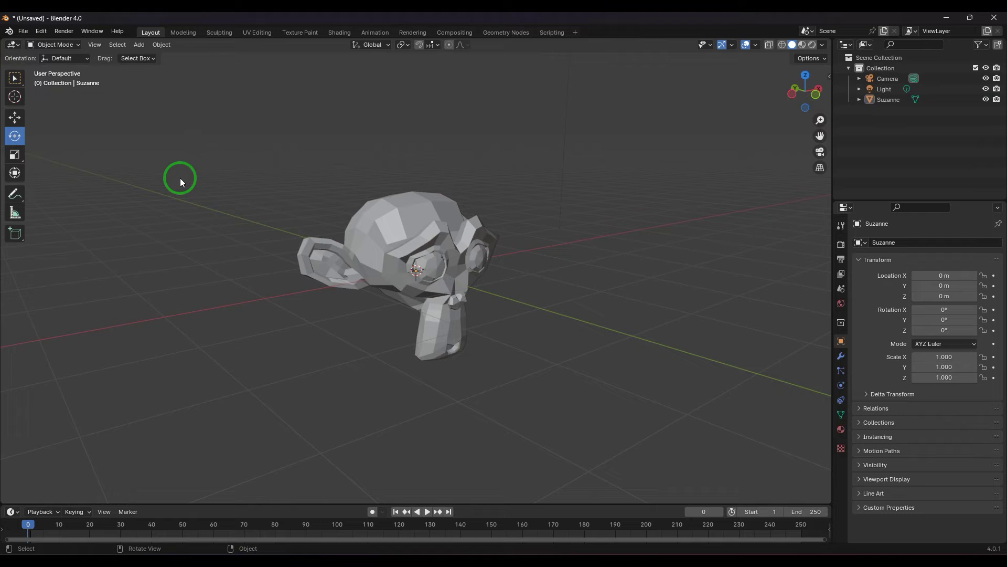
{"action": "key", "text": "shift+space"}
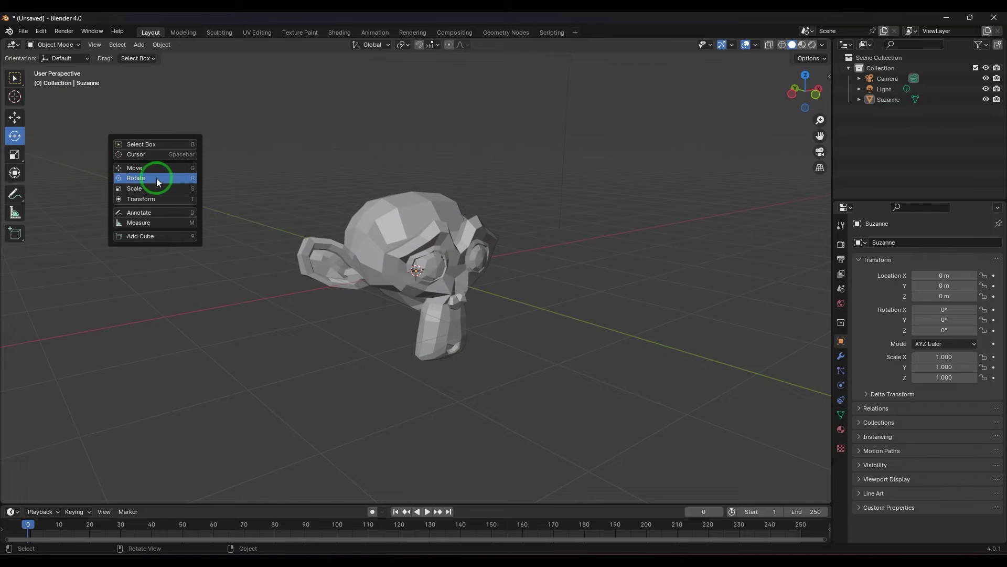
{"action": "left_click", "coordinate": [165, 180]}
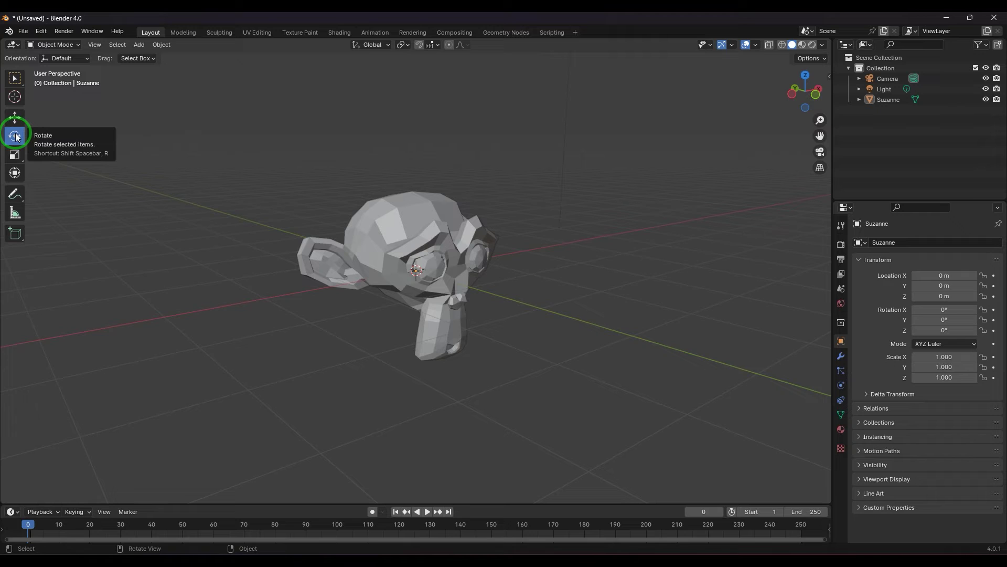
Select the monkey head, try a trackball rotation of about -19.5 and 19.5, and clear its rotation.
{"action": "left_click", "coordinate": [355, 268]}
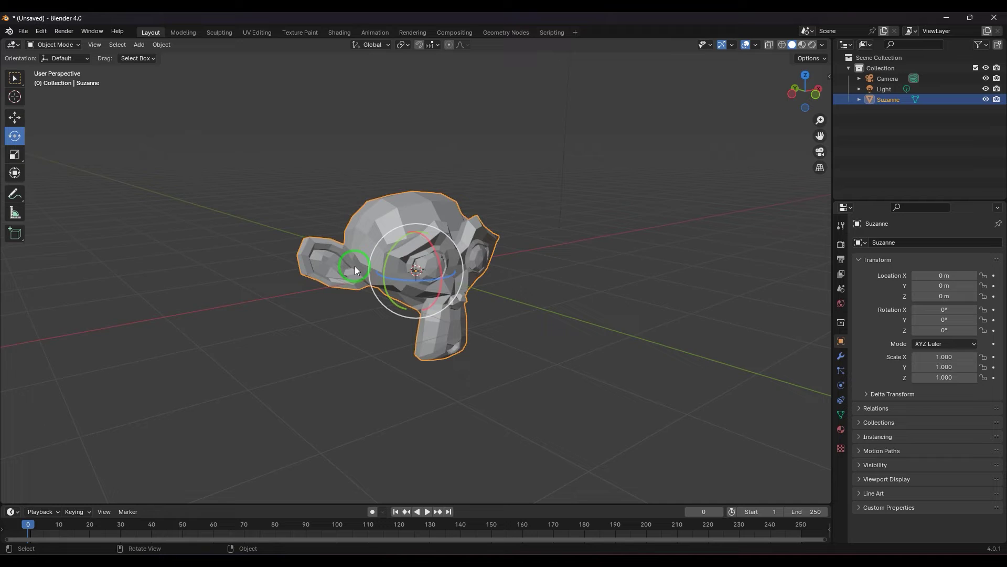
{"action": "key", "text": "r"}
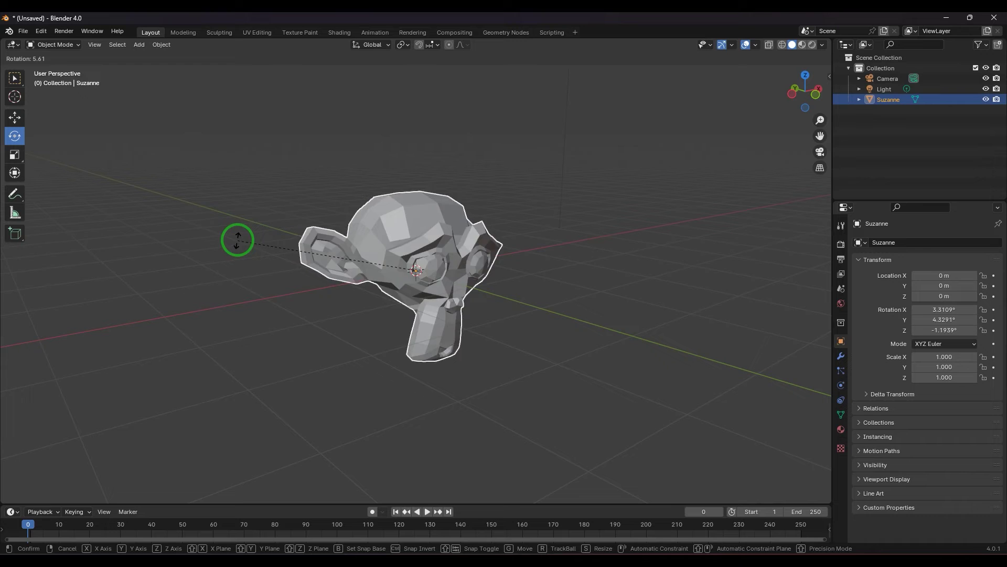
{"action": "key", "text": "r"}
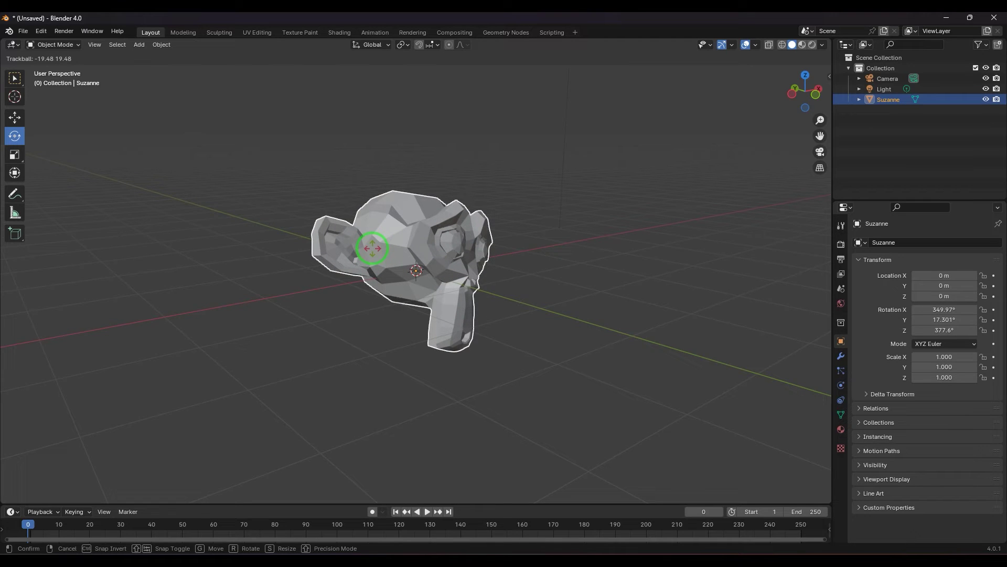
{"action": "left_click", "coordinate": [373, 248]}
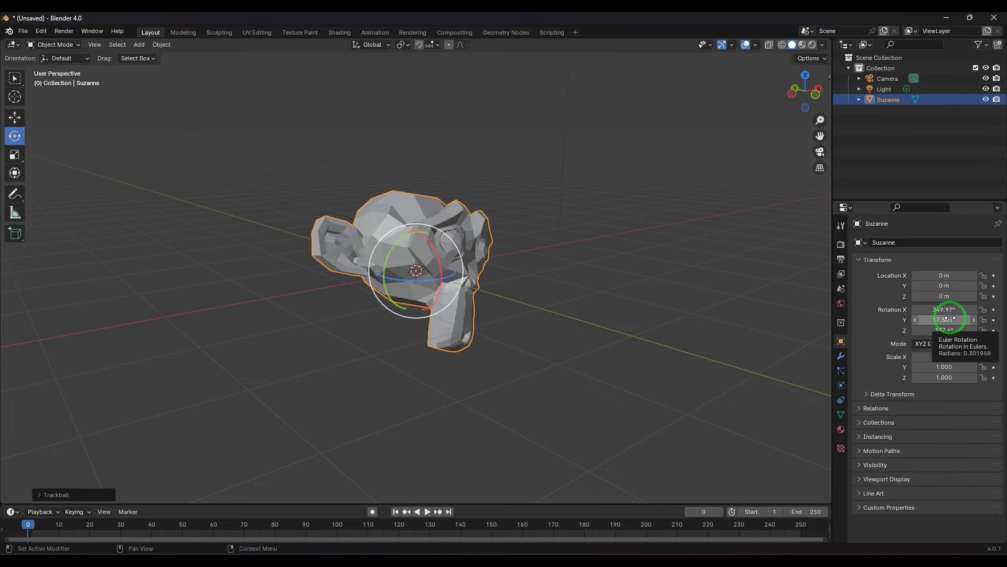
{"action": "key", "text": "alt+r"}
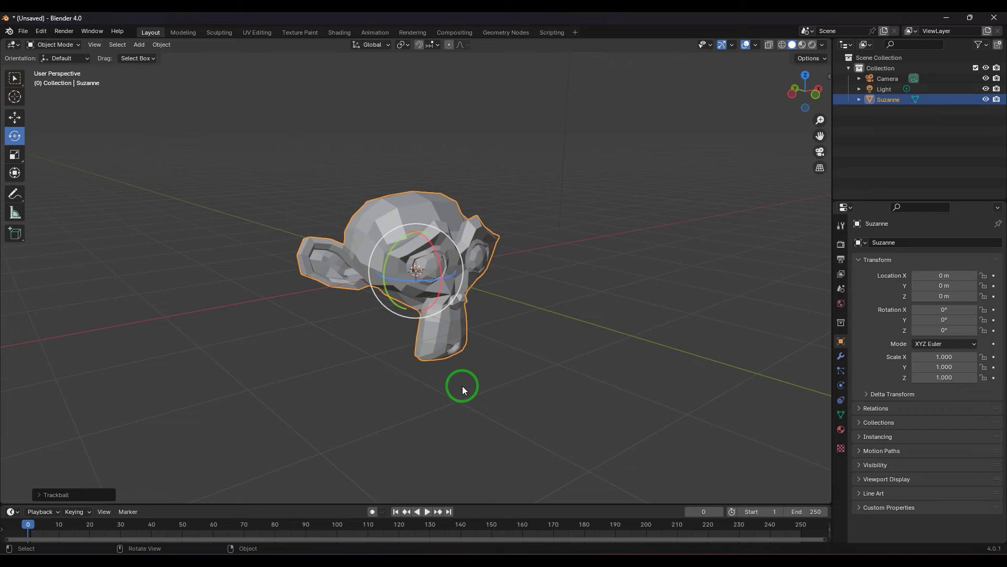
Try moving the monkey head to about X 0.59 m, Y -0.54 m, Z -0.26 m, and reset all location values to default.
{"action": "key", "text": "r"}
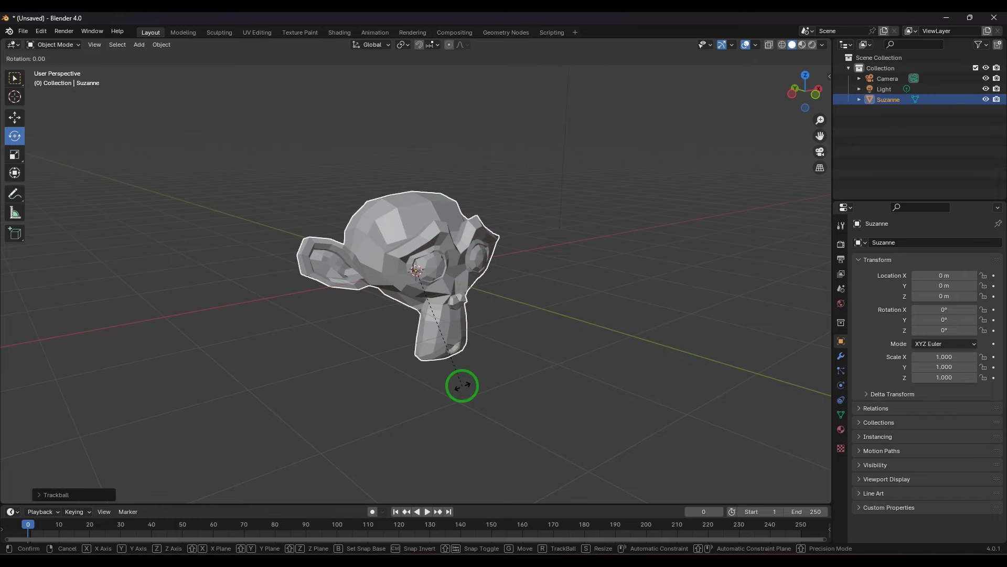
{"action": "right_click", "coordinate": [462, 386]}
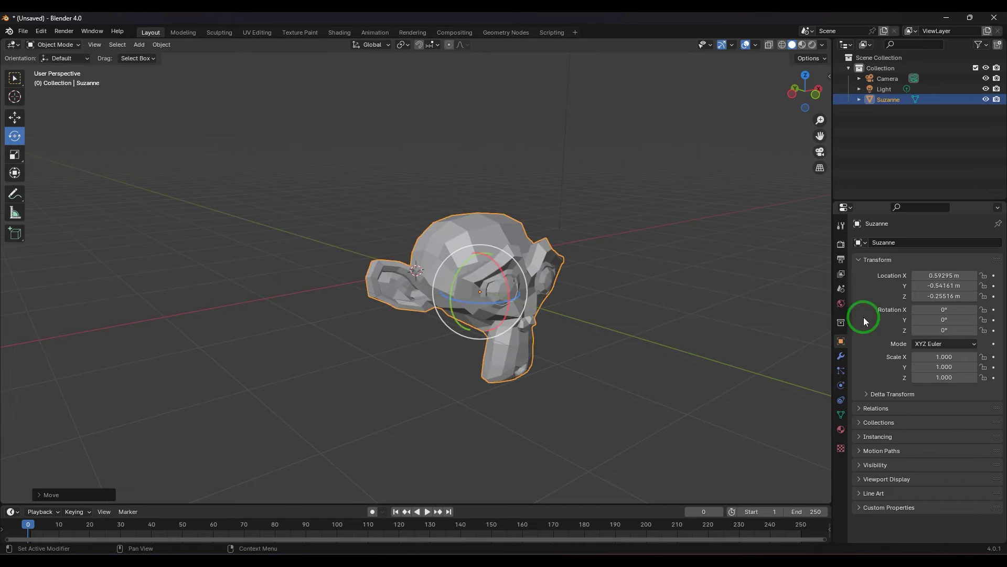
{"action": "right_click", "coordinate": [948, 275]}
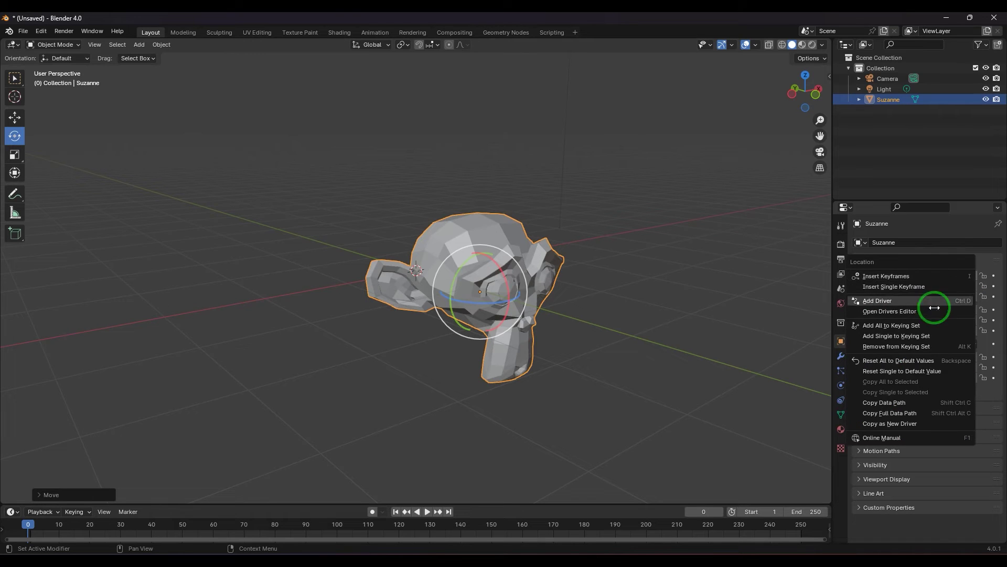
{"action": "left_click", "coordinate": [926, 361]}
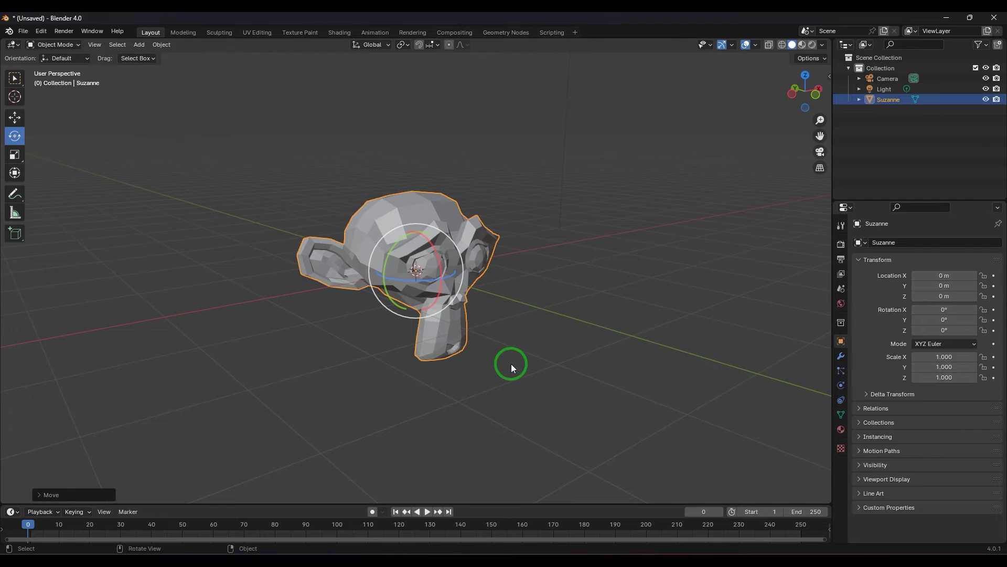
Preview rotating and scaling the monkey head, try moving it about 0.75 m, and reset its location to default.
{"action": "key", "text": "r"}
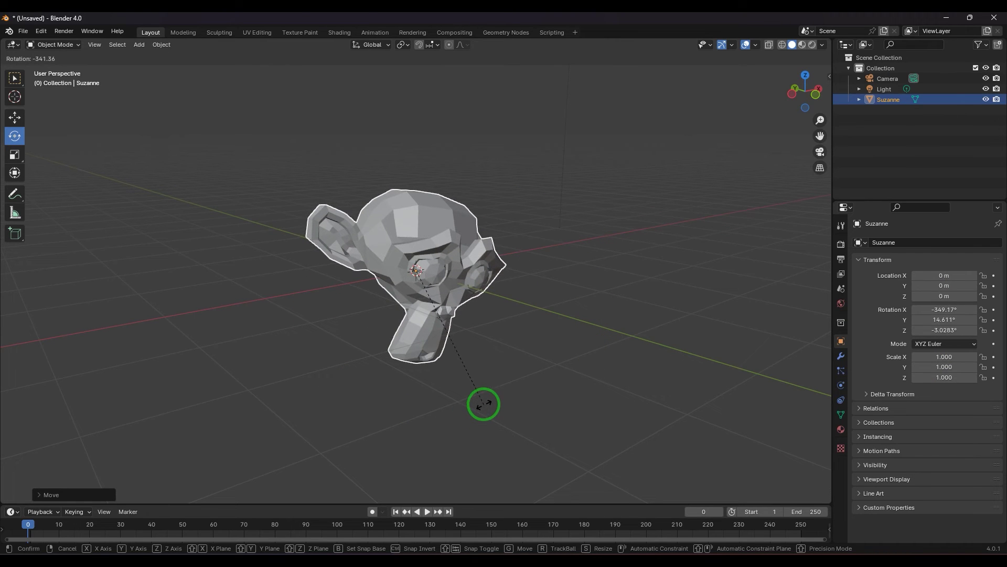
{"action": "key", "text": "s"}
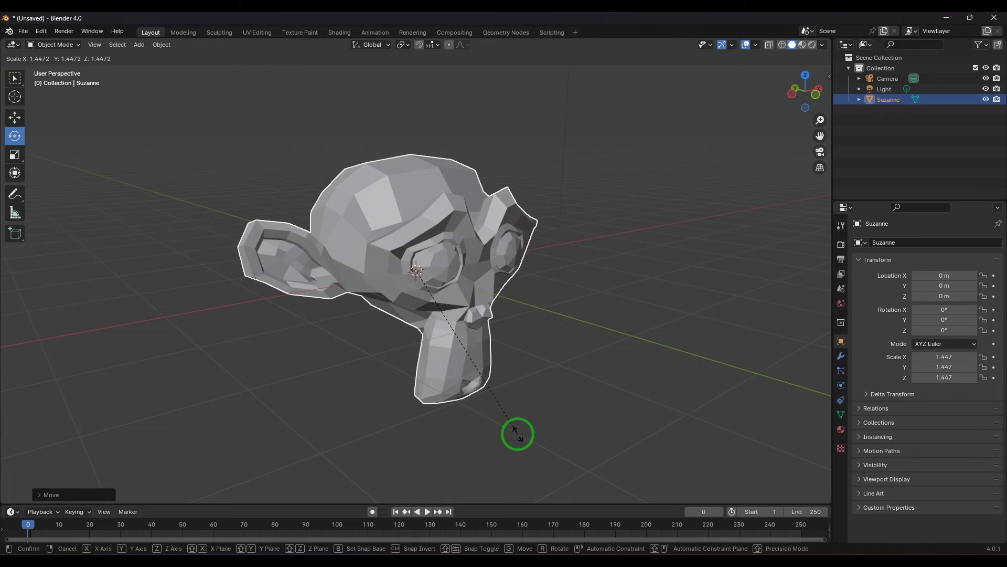
{"action": "key", "text": "g"}
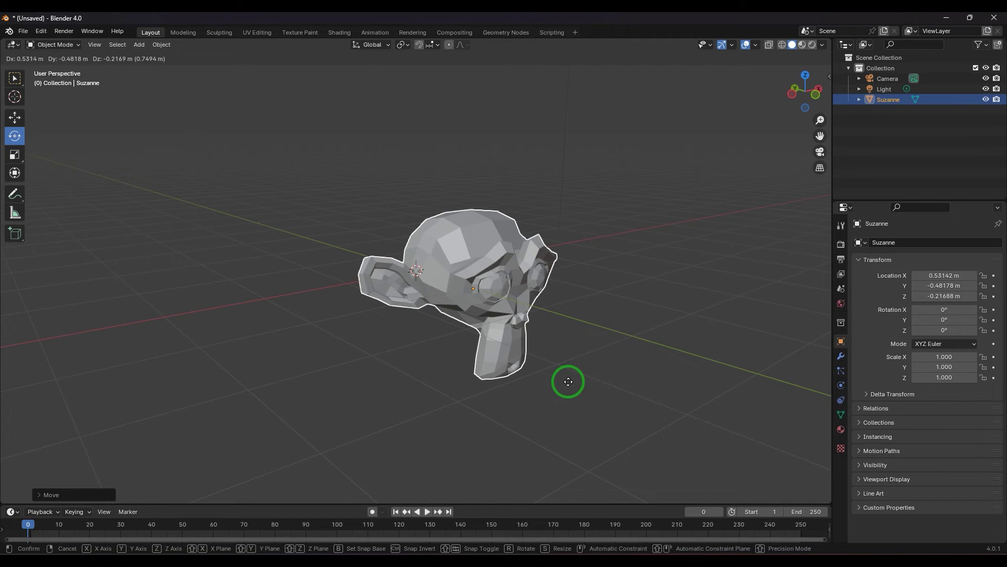
{"action": "left_click", "coordinate": [568, 381]}
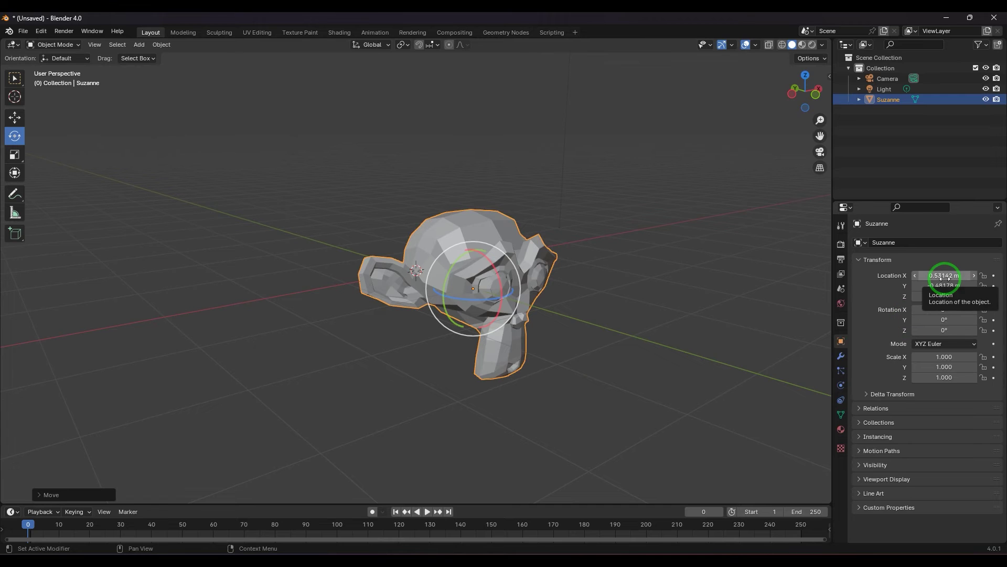
{"action": "key", "text": "BackSpace"}
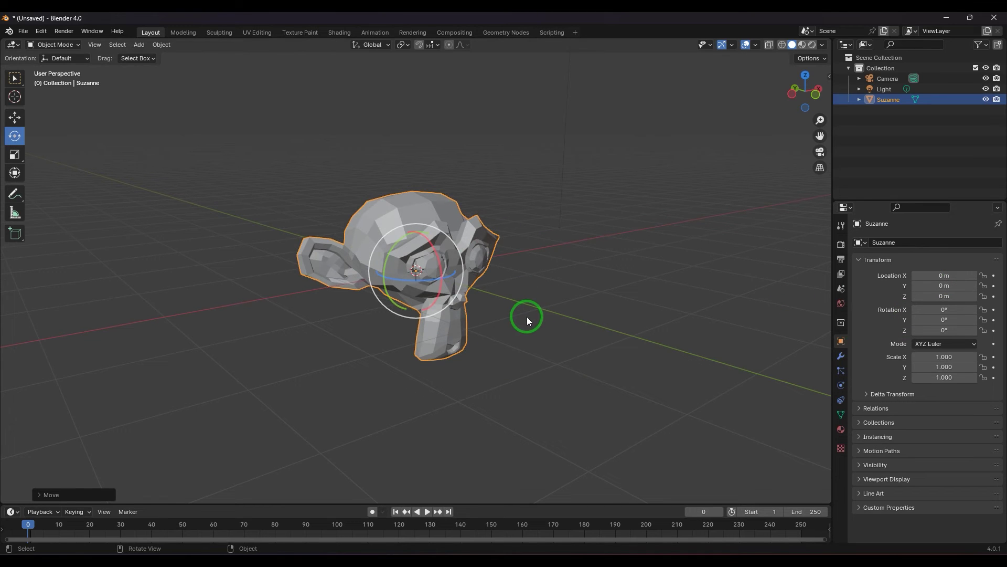
Try rotating the monkey head to about X -37°, Y -32°, Z 23°, and clear its rotation.
{"action": "key", "text": "g"}
{"action": "key", "text": "r"}
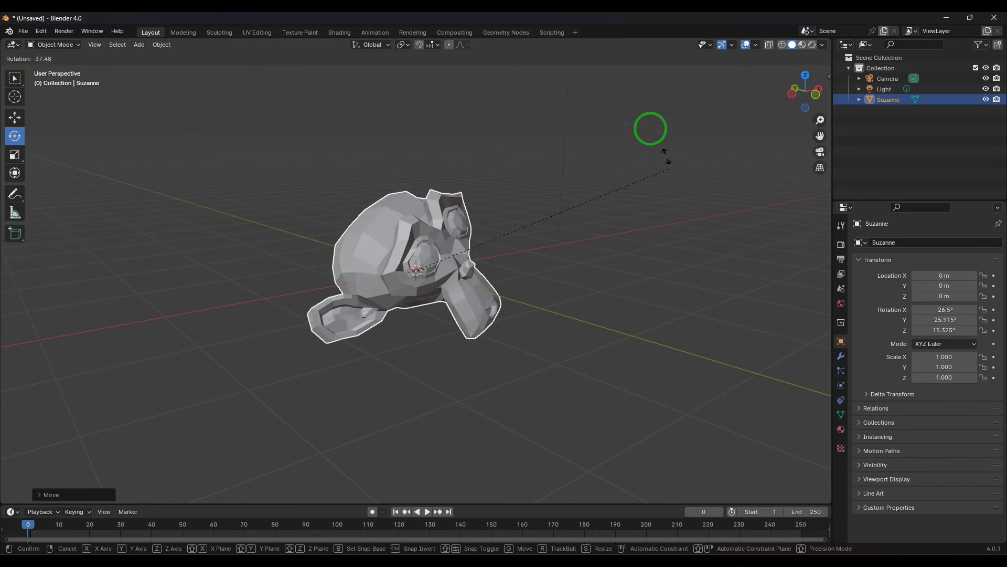
{"action": "key", "text": "Escape"}
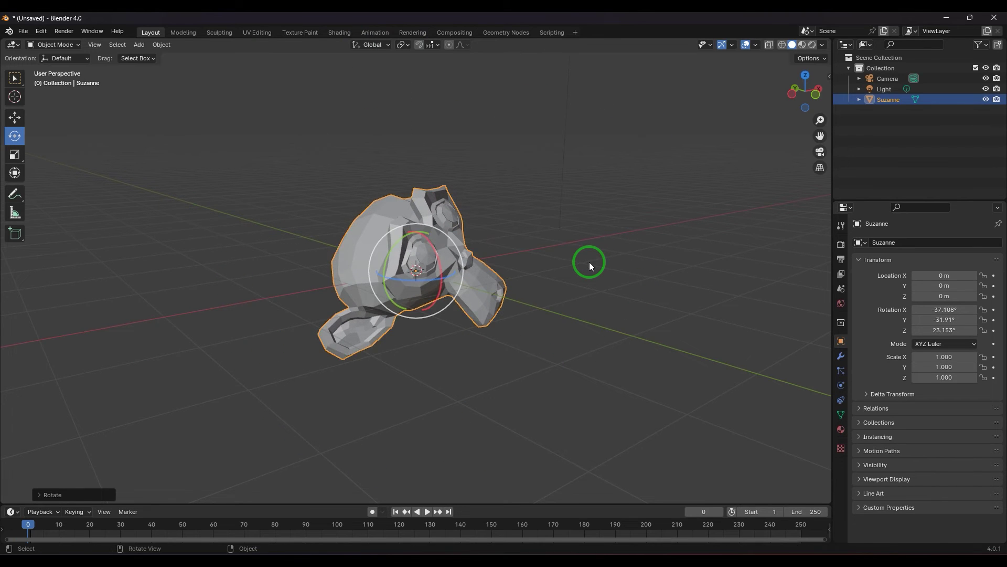
{"action": "key", "text": "alt+r"}
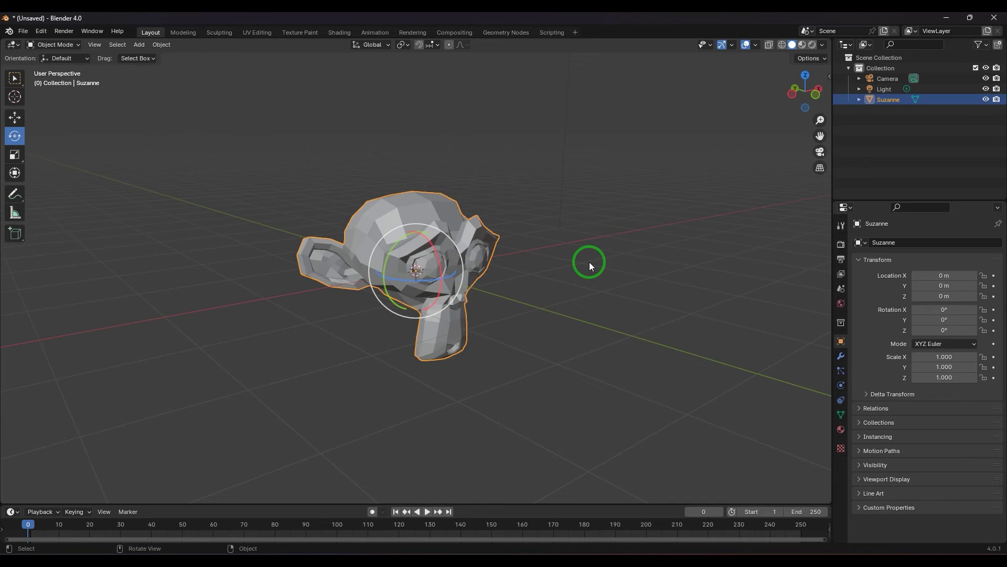
Try rotating the monkey head freely to about X -305°, Y 57°, Z 11°, and clear its rotation.
{"action": "key", "text": "r"}
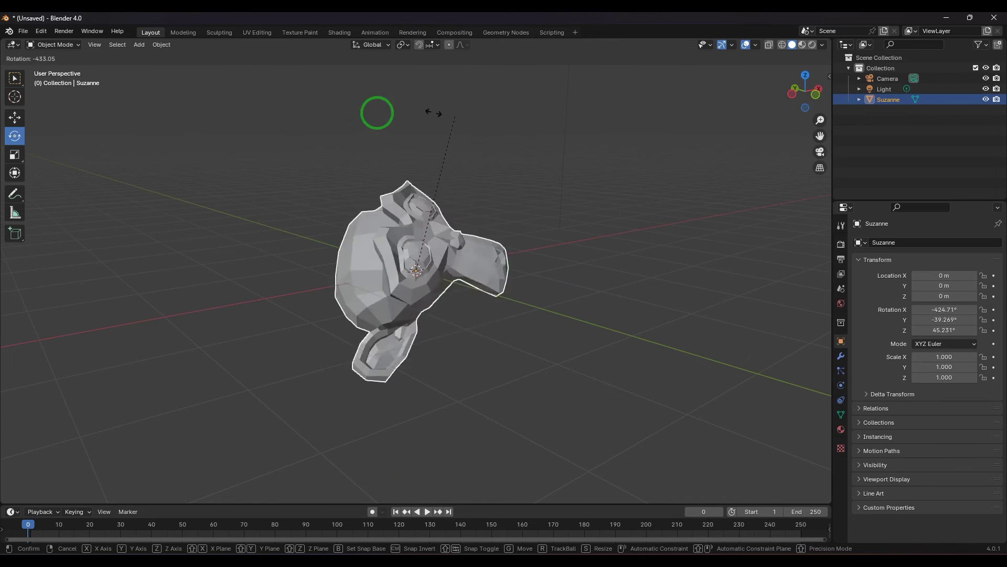
{"action": "left_click", "coordinate": [448, 363]}
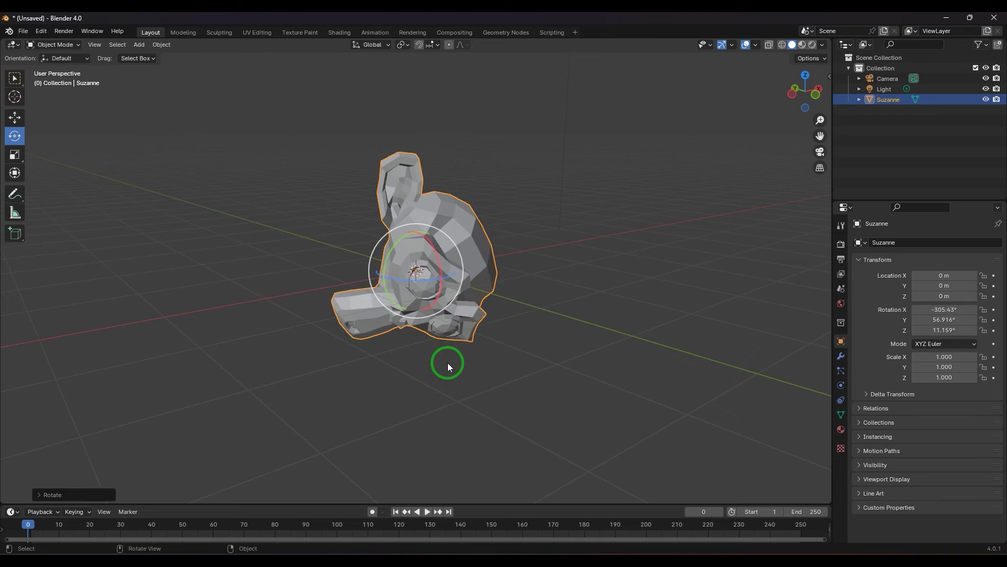
{"action": "key", "text": "alt+r"}
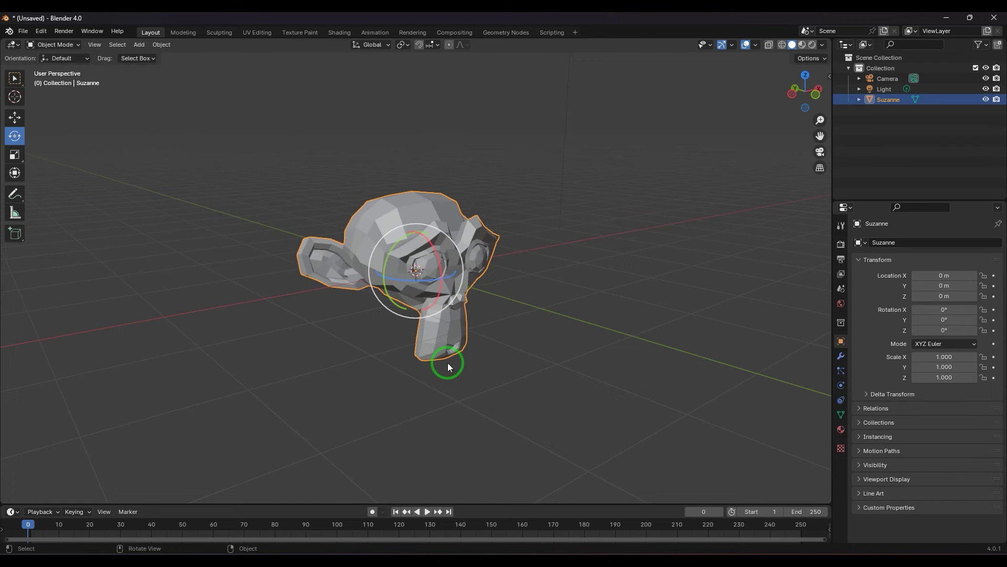
Preview rotating the monkey head about the global X axis, try a rotation about global Y, and undo it.
{"action": "key", "text": "r"}
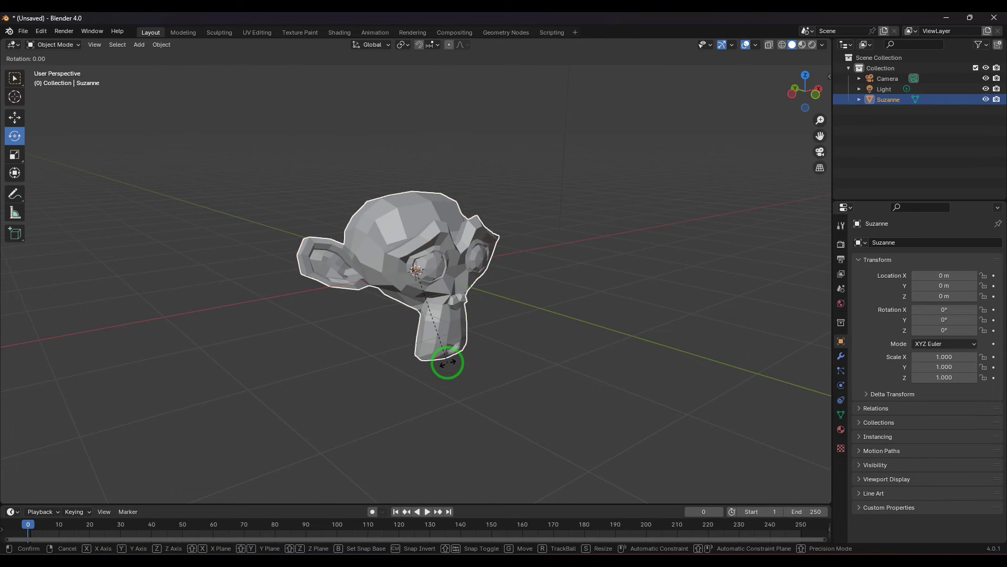
{"action": "key", "text": "x"}
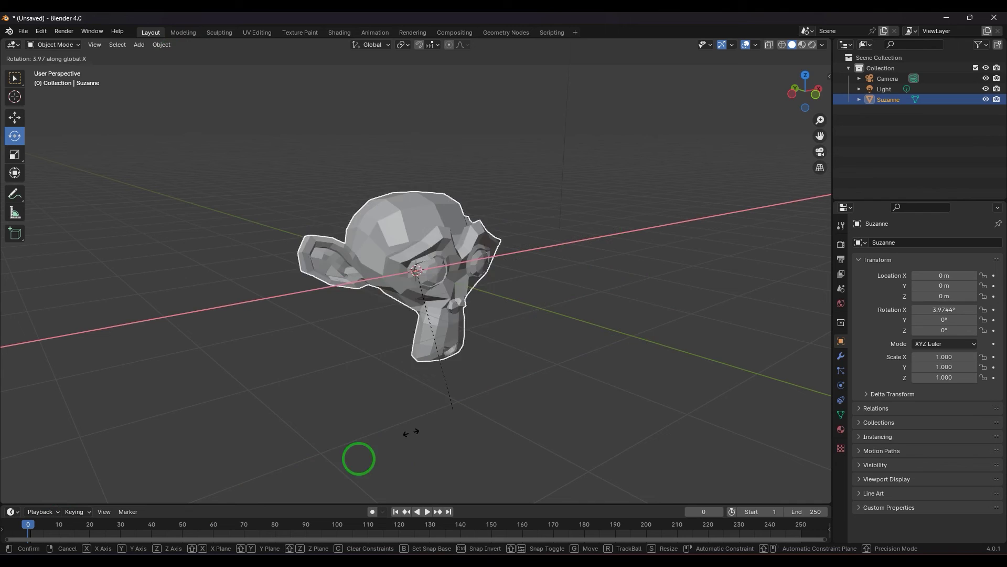
{"action": "key", "text": "Escape"}
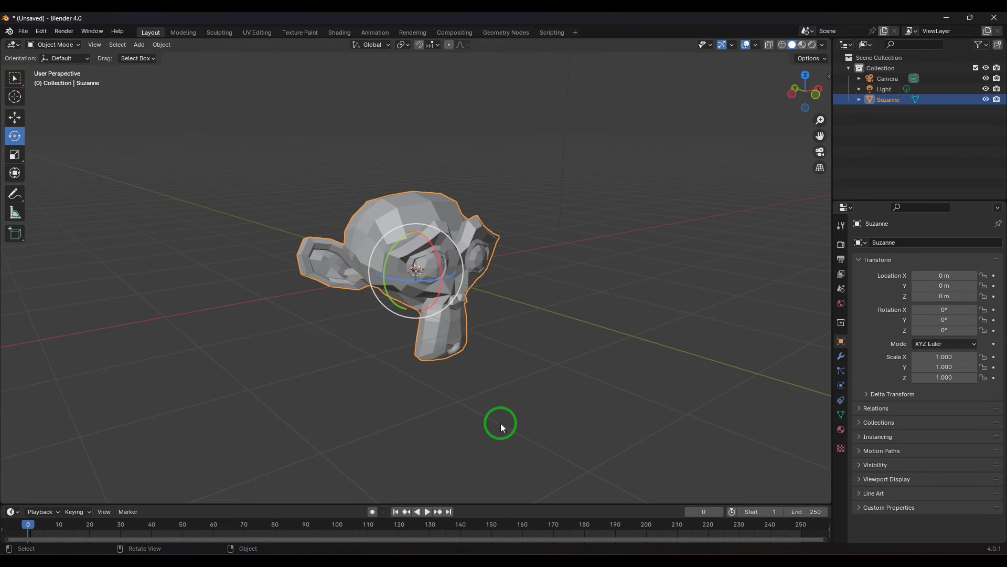
{"action": "key", "text": "r"}
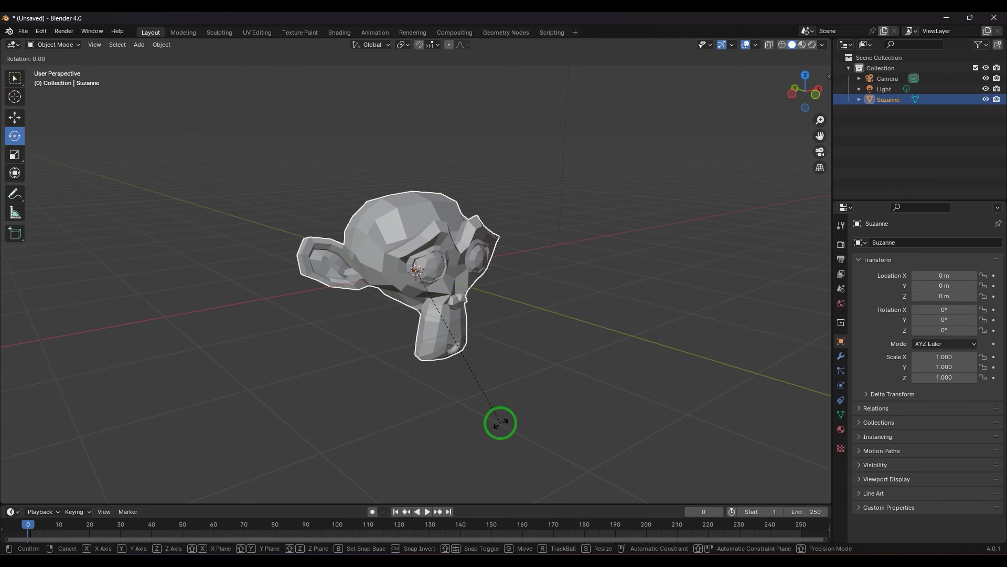
{"action": "key", "text": "y"}
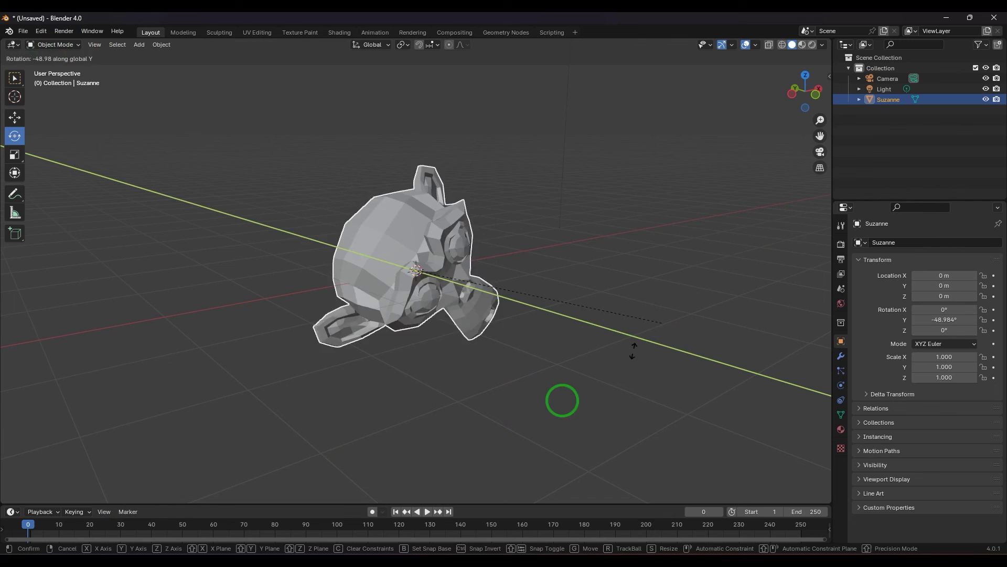
{"action": "left_click", "coordinate": [530, 439]}
{"action": "key", "text": "ctrl+z"}
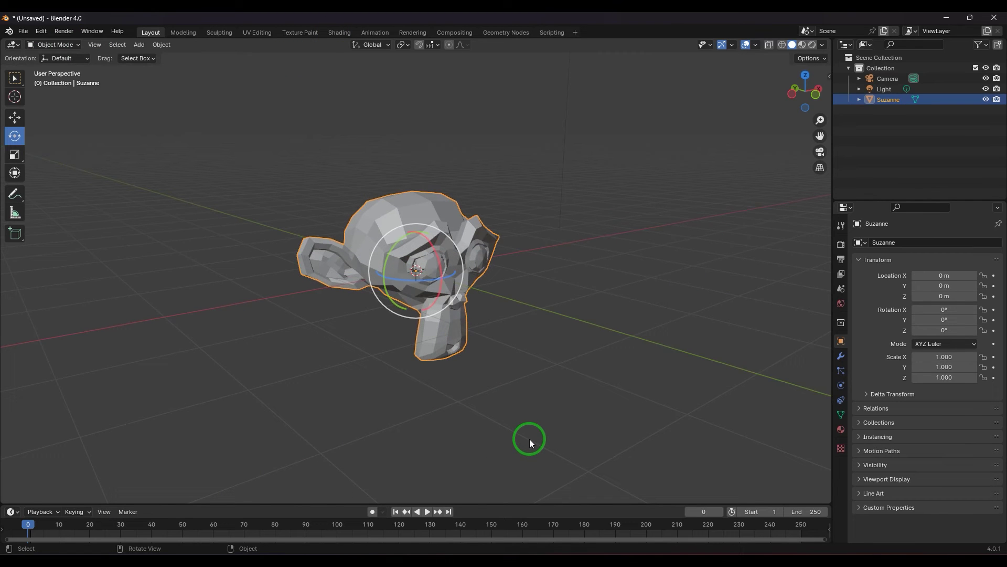
Try rotating the monkey head about the global Z axis, and undo that rotation.
{"action": "key", "text": "r"}
{"action": "key", "text": "z"}
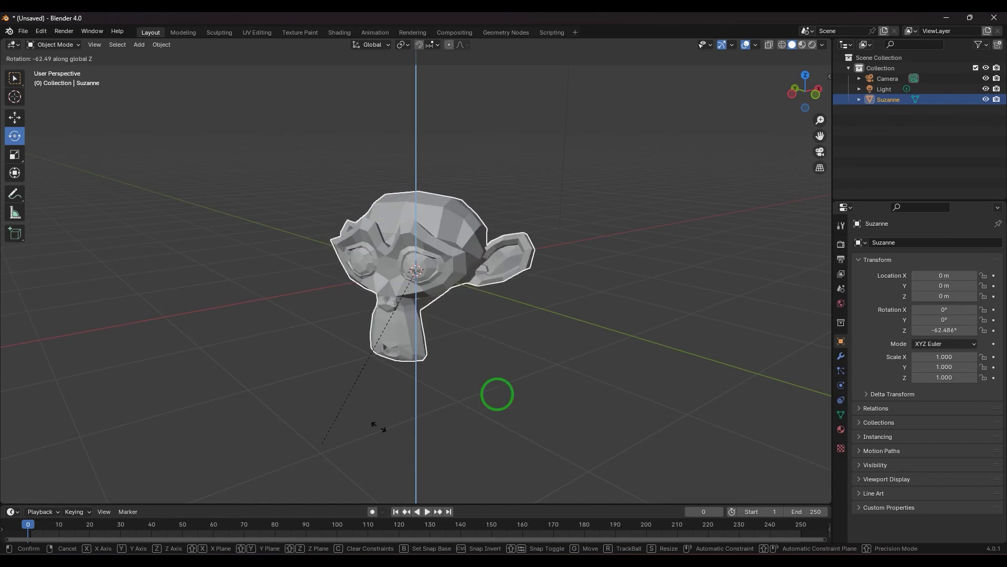
{"action": "left_click", "coordinate": [561, 436]}
{"action": "key", "text": "ctrl+z"}
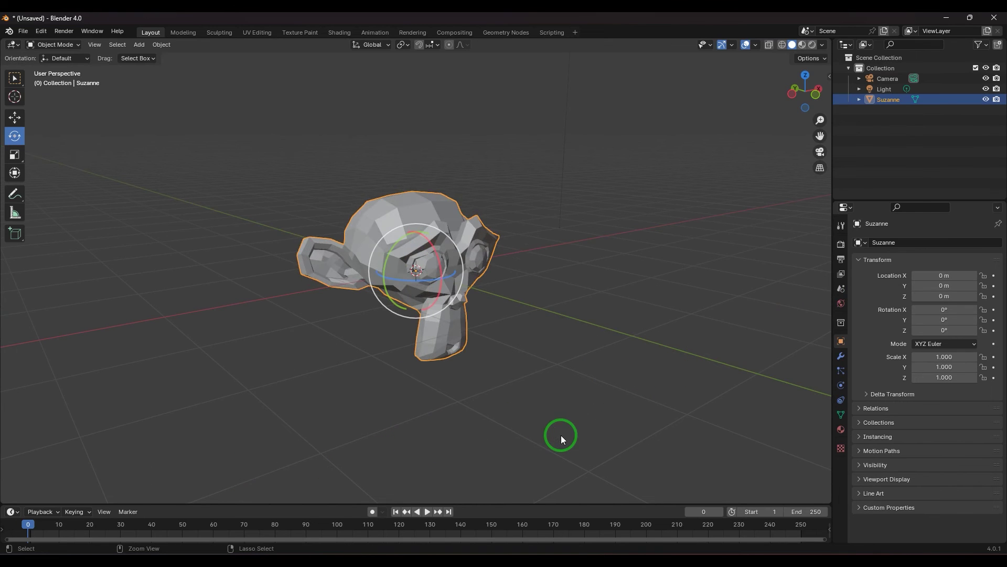
Try rotating the monkey head about the global X axis in snapped increments to -10°, and undo it.
{"action": "key", "text": "r"}
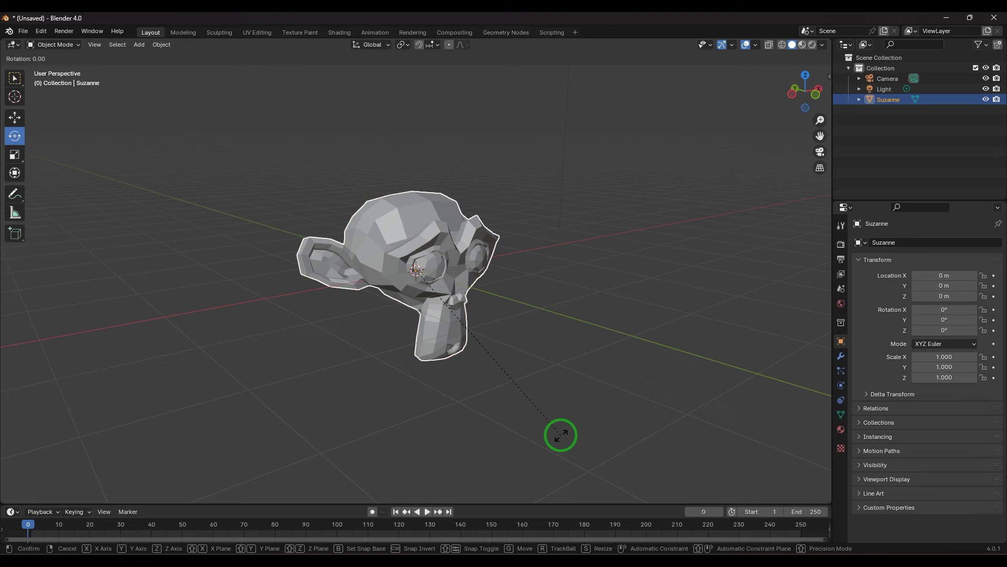
{"action": "key", "text": "x"}
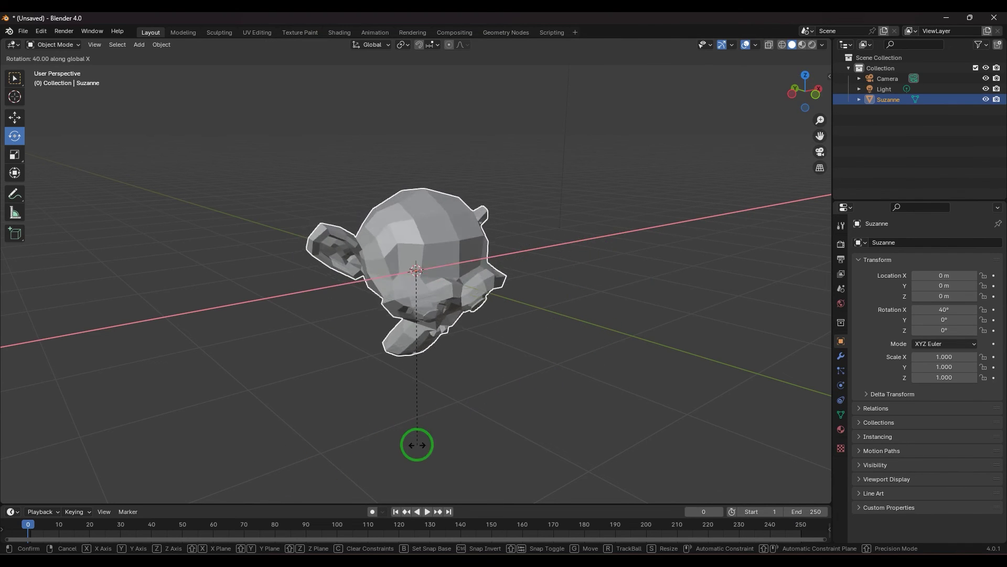
{"action": "left_click", "coordinate": [536, 371]}
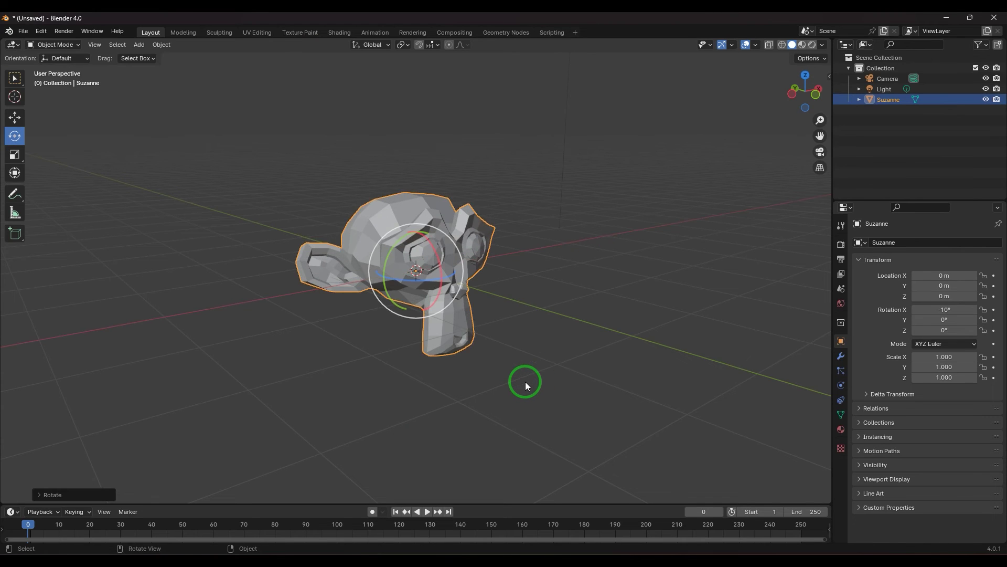
{"action": "key", "text": "ctrl+z"}
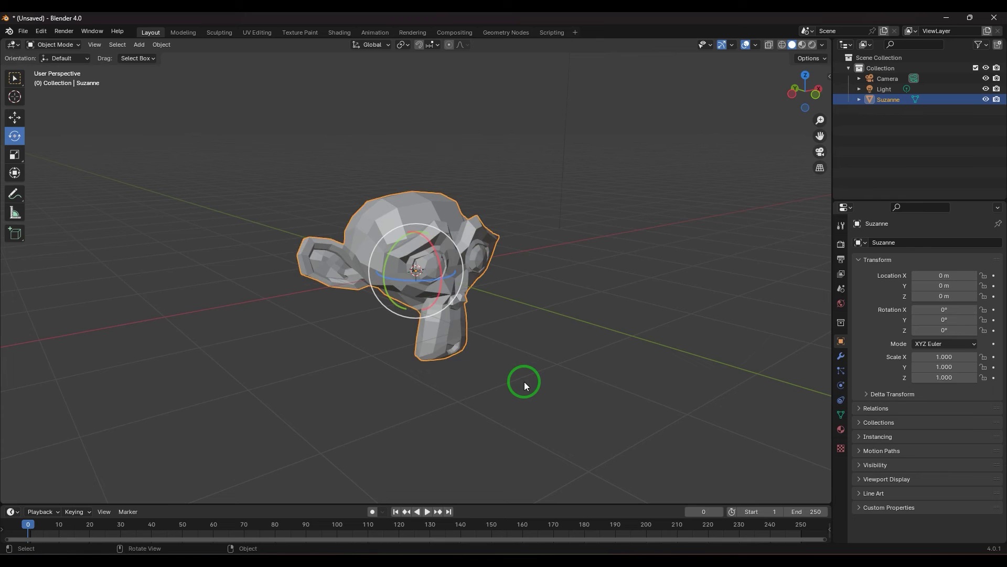
Rotate the monkey head exactly 45° about the global X axis.
{"action": "key", "text": "r"}
{"action": "key", "text": "x"}
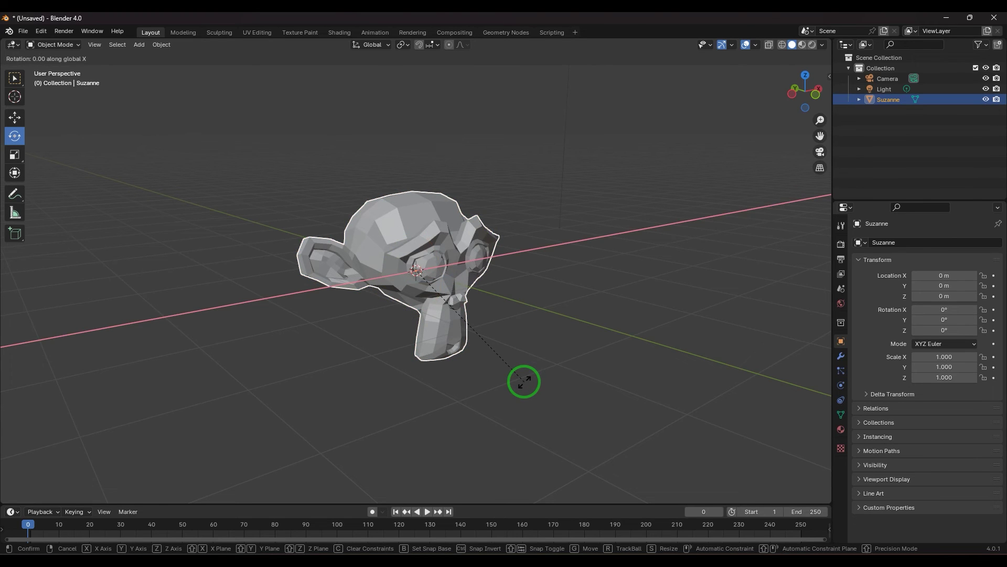
{"action": "left_click", "coordinate": [525, 382]}
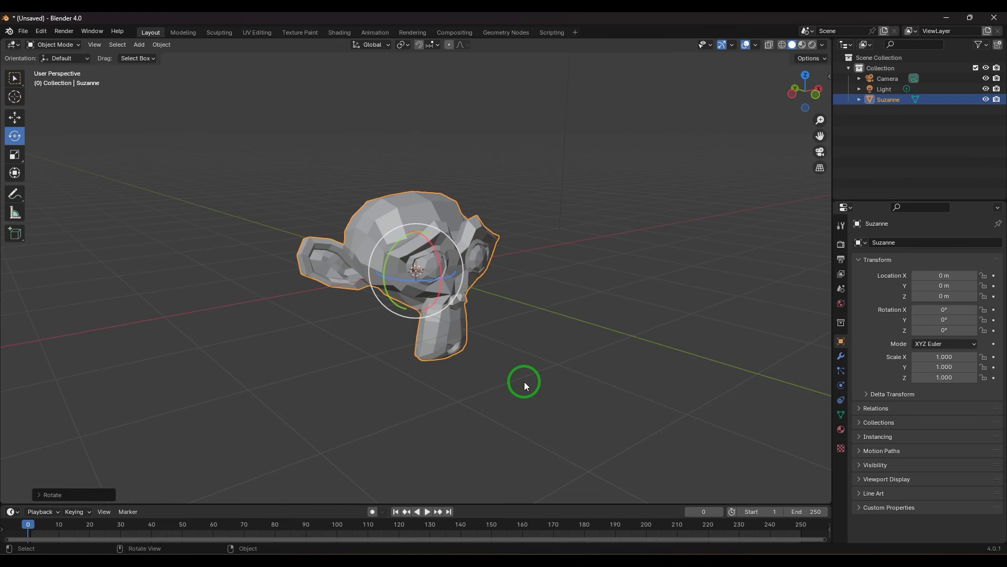
{"action": "key", "text": "r"}
{"action": "key", "text": "x"}
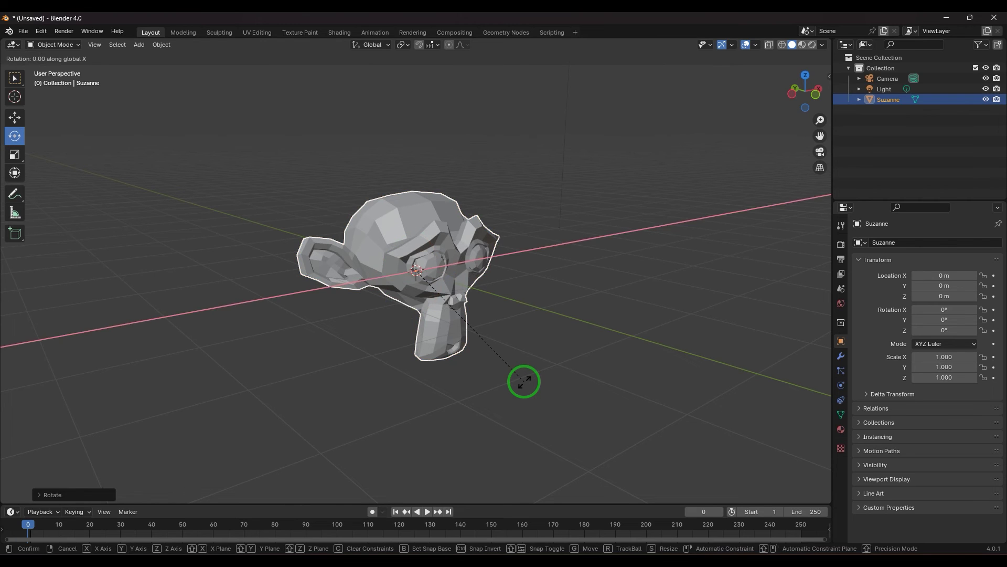
{"action": "type", "text": "45"}
{"action": "key", "text": "Return"}
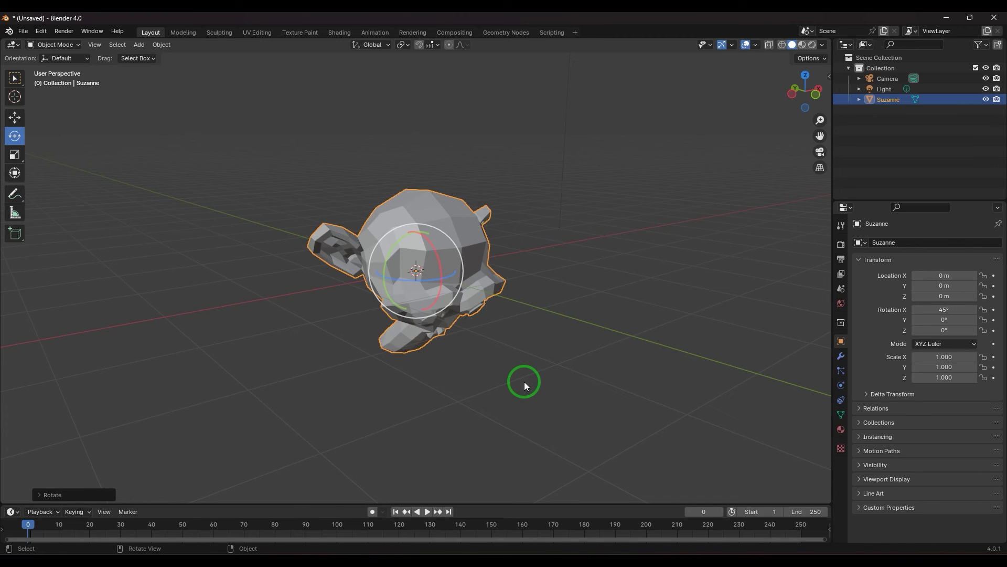
Finish the free rotation of the monkey head at 0°, and make Rotate the active tool.
{"action": "key", "text": "r"}
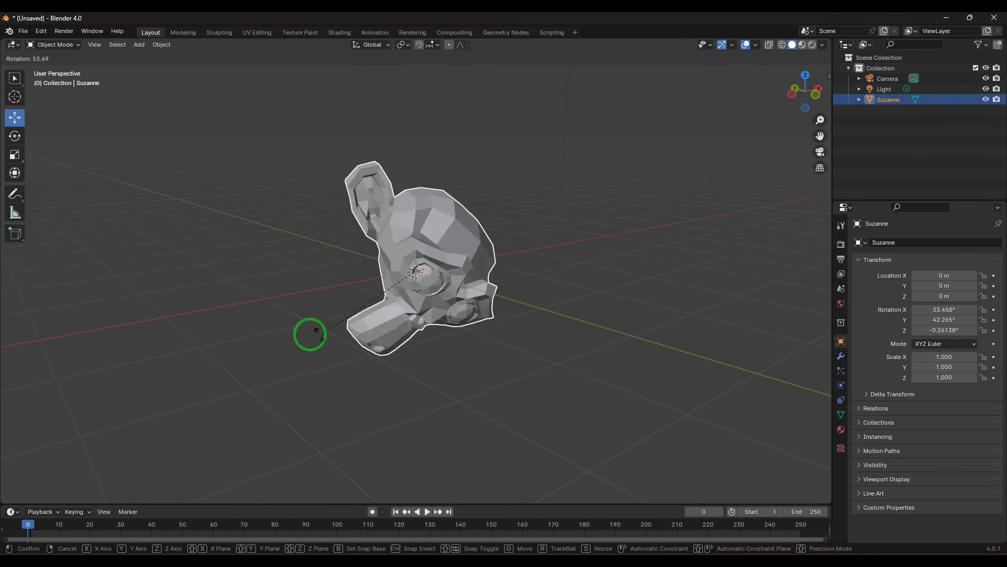
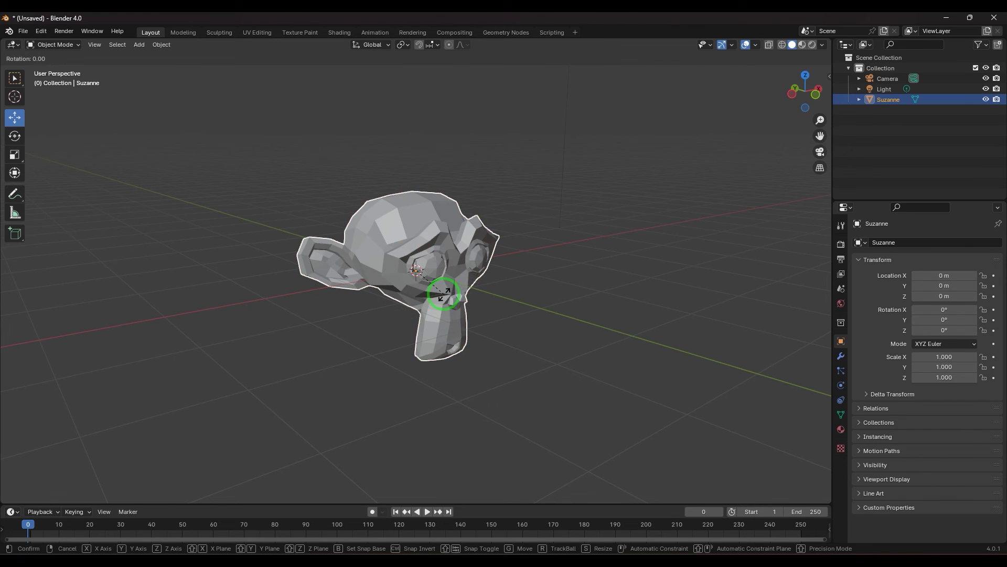
{"action": "left_click", "coordinate": [444, 294]}
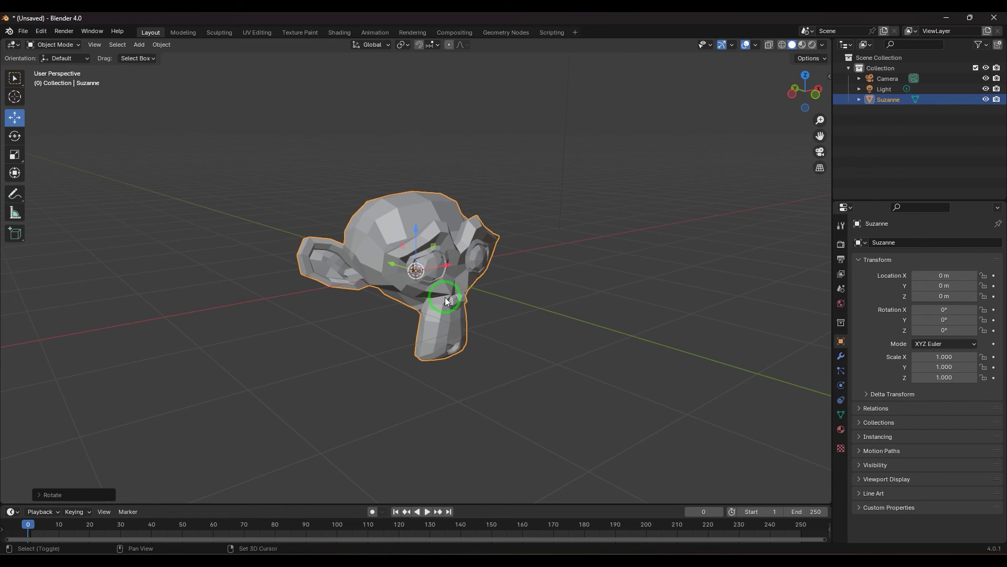
{"action": "key", "text": "shift+space"}
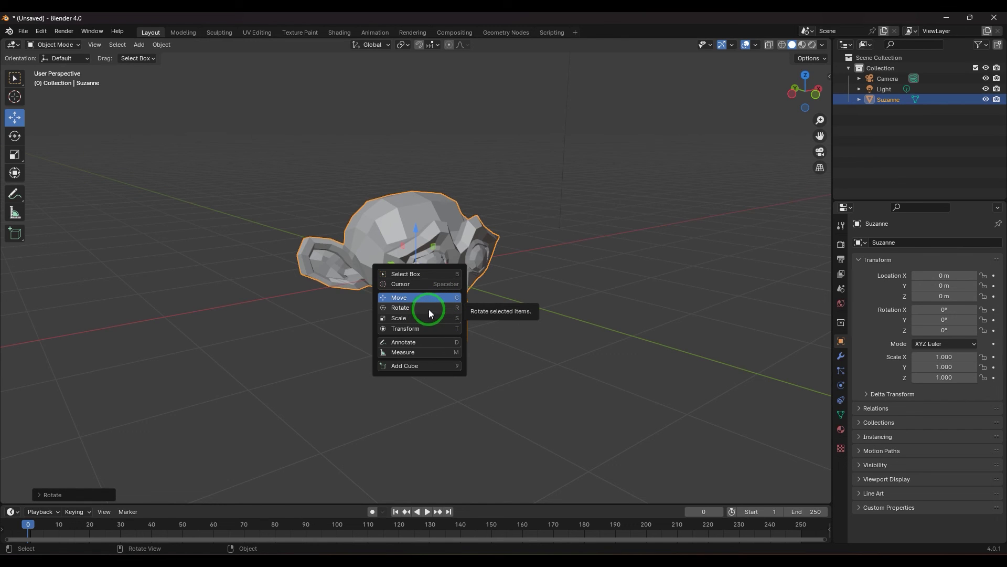
{"action": "left_click", "coordinate": [429, 310]}
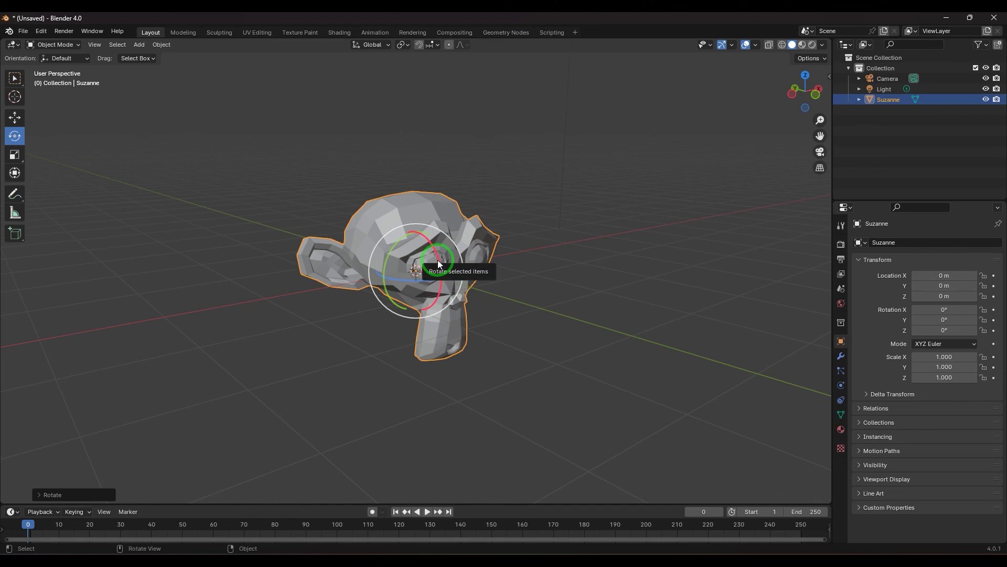
Try the Rotate transform on the monkey head to about X -160°, Y 20°, Z 107°, and undo it.
{"action": "left_click", "coordinate": [167, 46]}
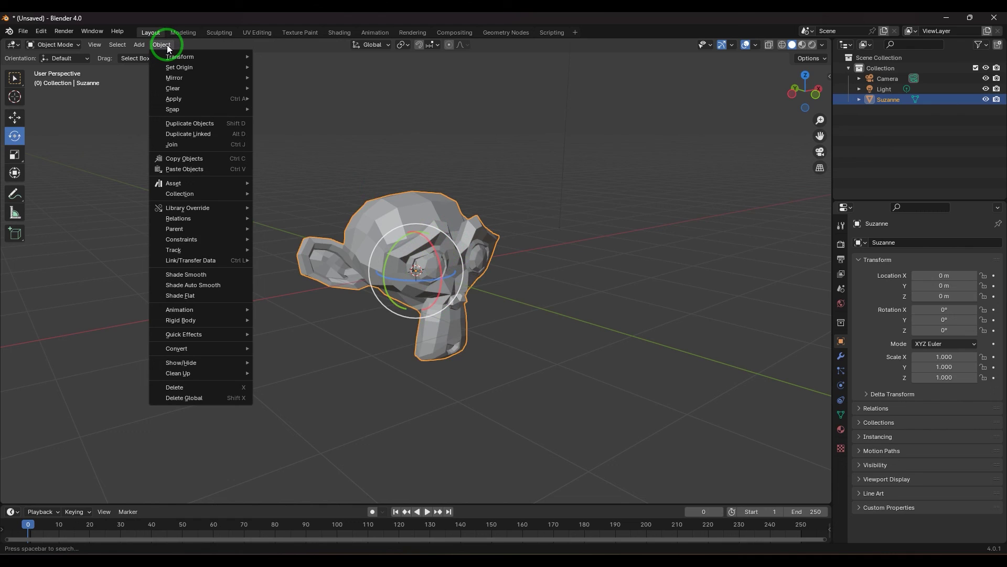
{"action": "mouse_move", "coordinate": [171, 55]}
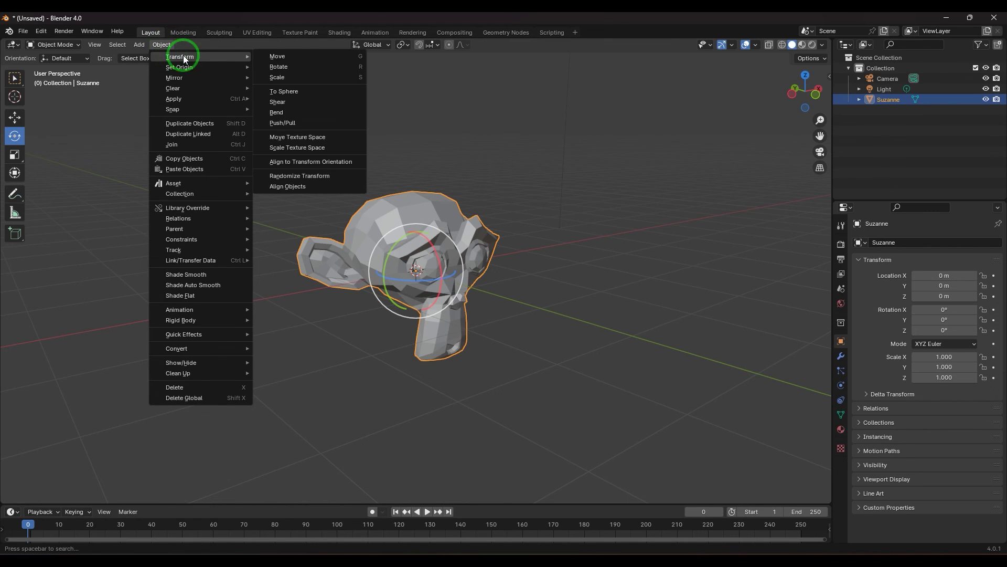
{"action": "left_click", "coordinate": [301, 65]}
{"action": "left_click", "coordinate": [435, 293]}
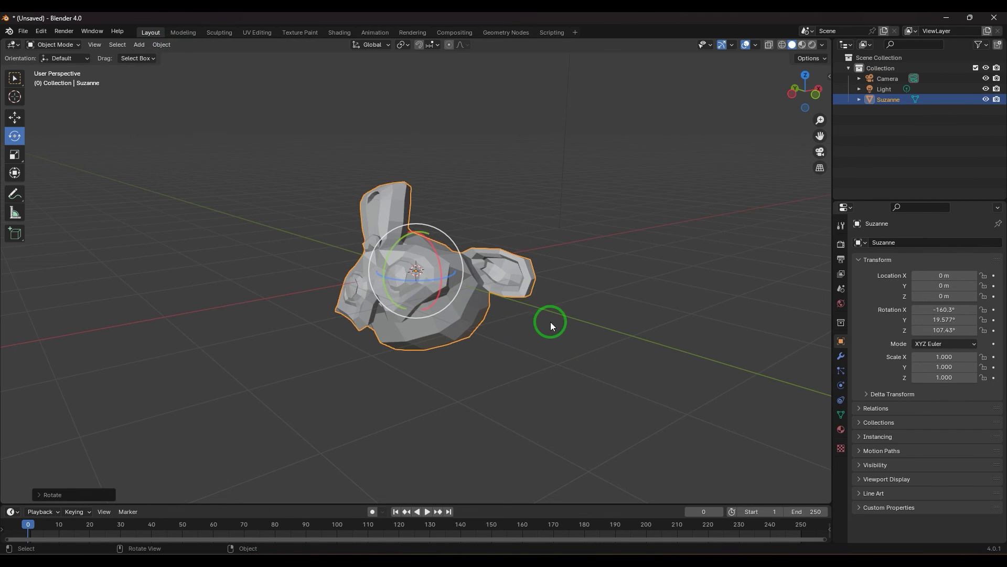
{"action": "key", "text": "ctrl+z"}
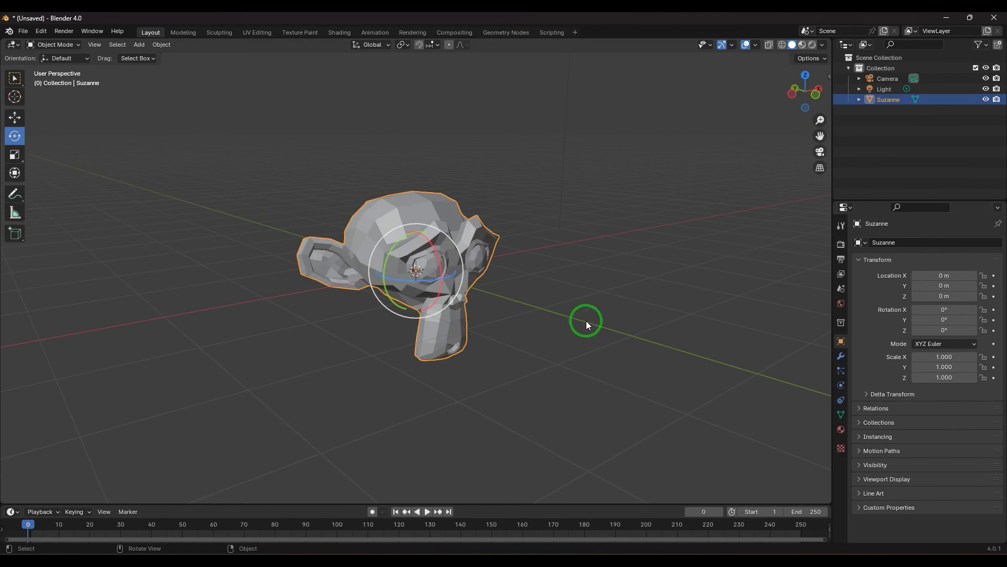
Try setting the monkey head's X rotation to 90°, and undo the change.
{"action": "left_click", "coordinate": [944, 310]}
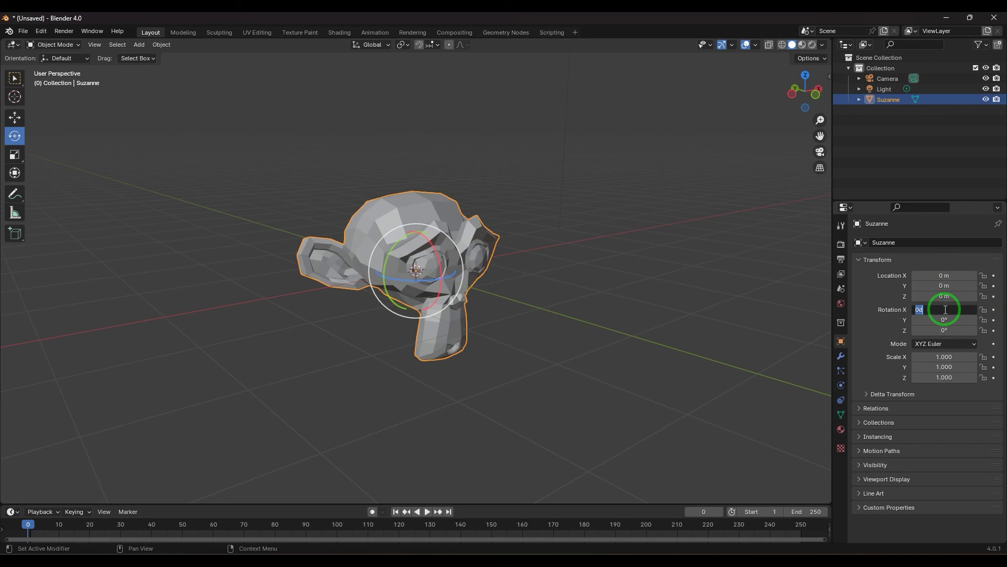
{"action": "type", "text": "90"}
{"action": "key", "text": "Return"}
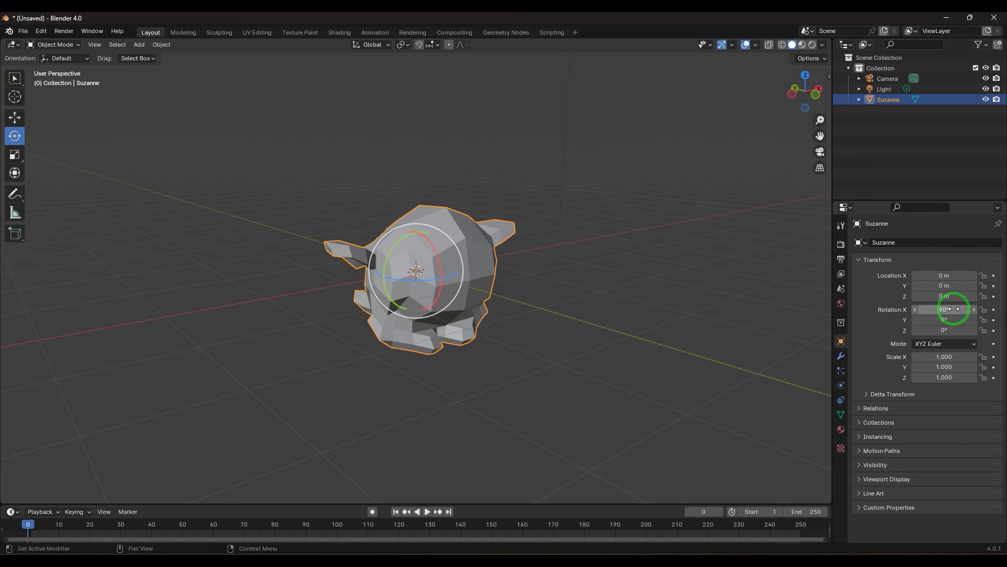
{"action": "key", "text": "ctrl+z"}
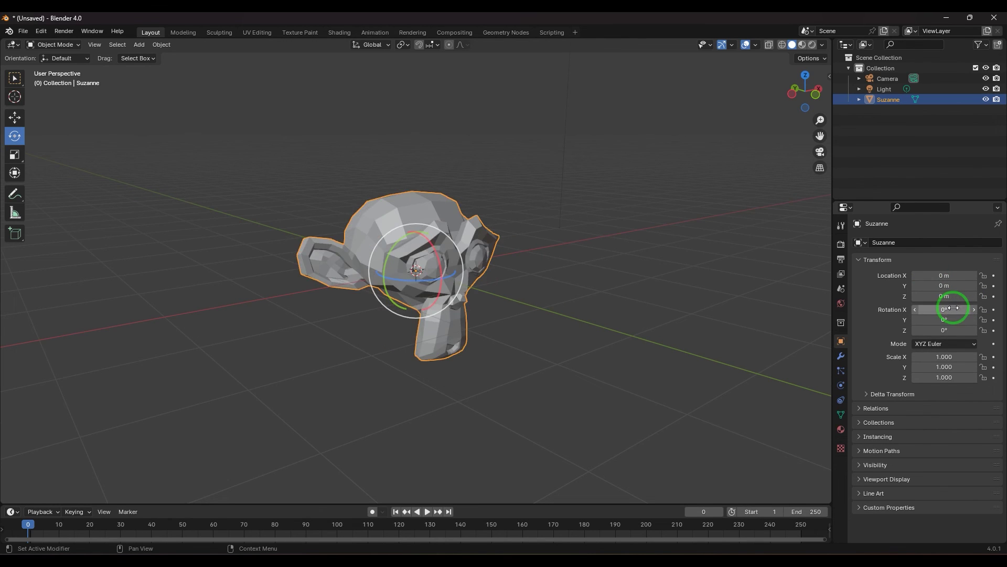
Try adjusting the monkey head's X rotation value interactively, and set it to 0°.
{"action": "mouse_move", "coordinate": [953, 308]}
{"action": "left_mouse_down"}
{"action": "mouse_move", "coordinate": [104, 302]}
{"action": "mouse_move", "coordinate": [883, 298]}
{"action": "mouse_move", "coordinate": [101, 303]}
{"action": "mouse_move", "coordinate": [956, 308]}
{"action": "left_mouse_up"}
{"action": "left_click", "coordinate": [944, 312]}
{"action": "type", "text": "0"}
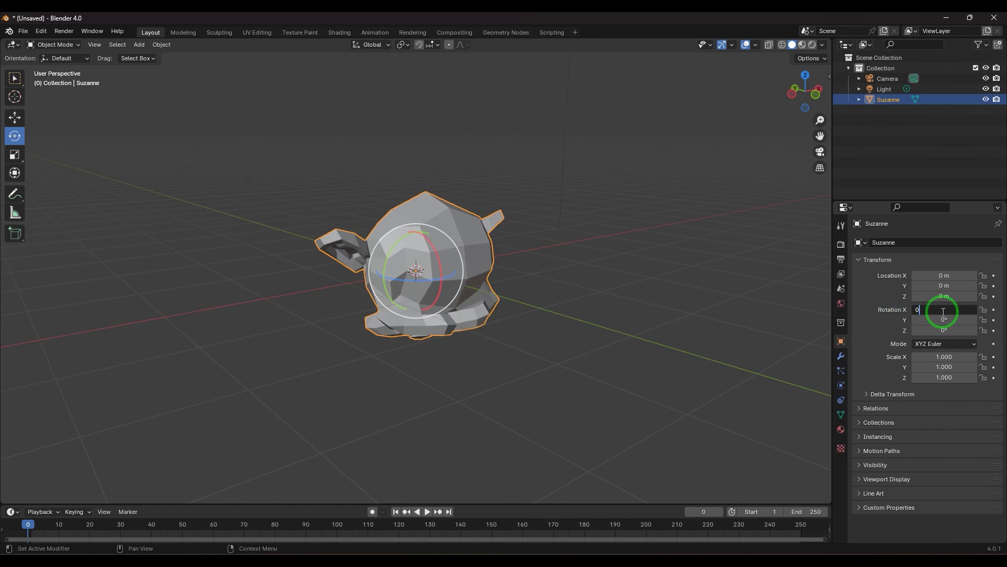
{"action": "key", "text": "Return"}
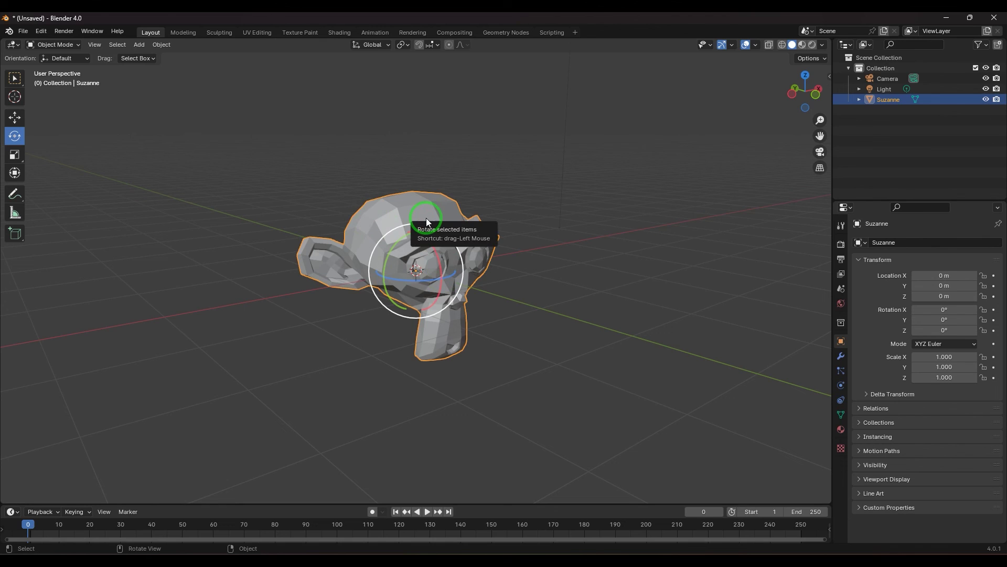
Try rotating the monkey head with the gizmo to about X -8°, Y -10°, Z 4°, and reset all rotation values to default.
{"action": "left_click_drag", "start_coordinate": [426, 219], "coordinate": [416, 221]}
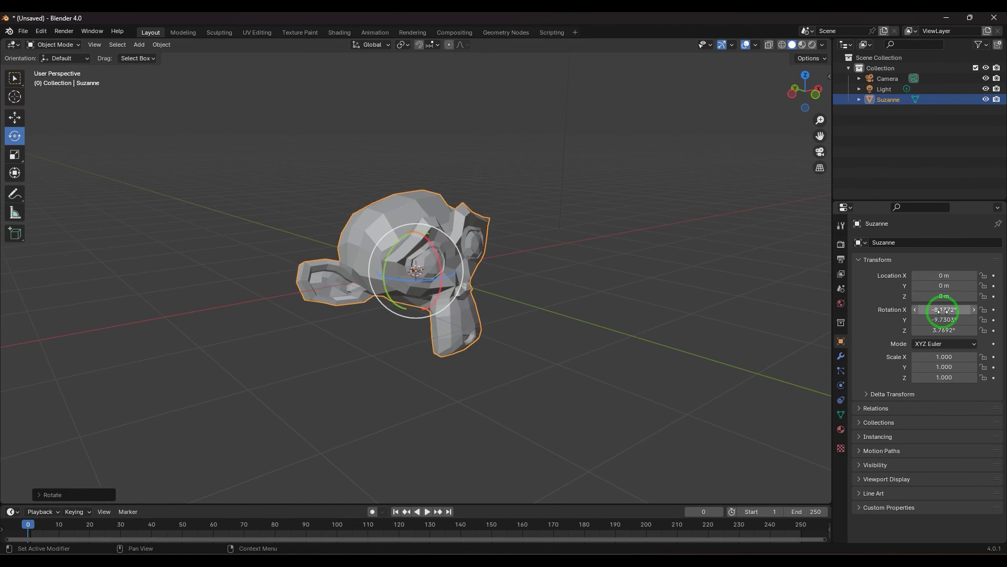
{"action": "key", "text": "BackSpace"}
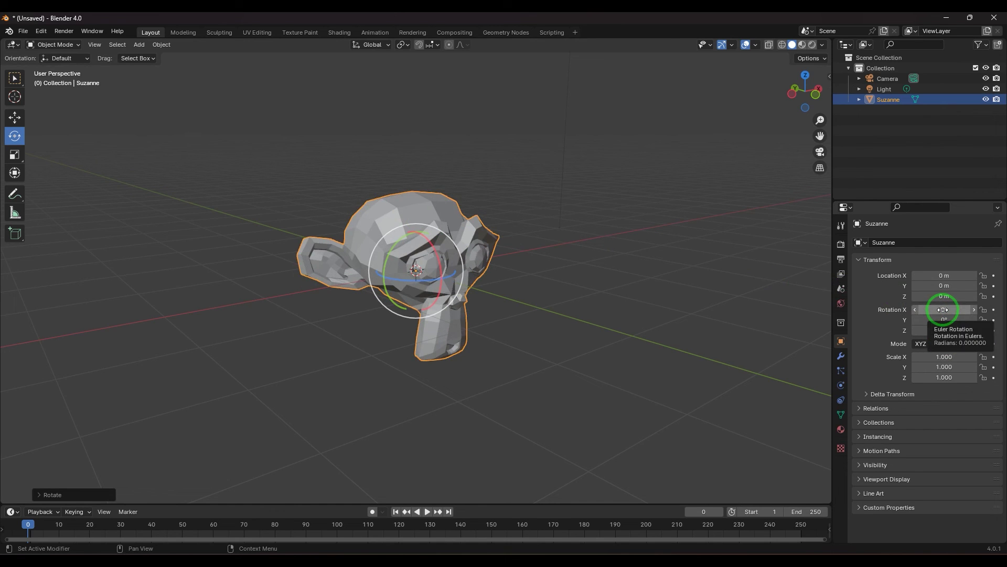
{"action": "key", "text": "r"}
{"action": "key", "text": "Escape"}
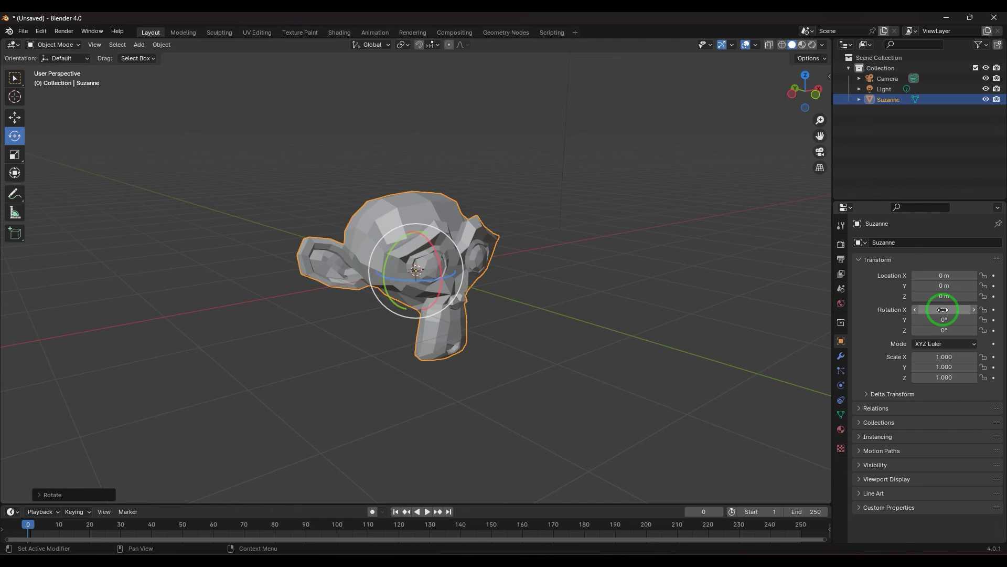
{"action": "left_click", "coordinate": [161, 45]}
{"action": "mouse_move", "coordinate": [172, 57]}
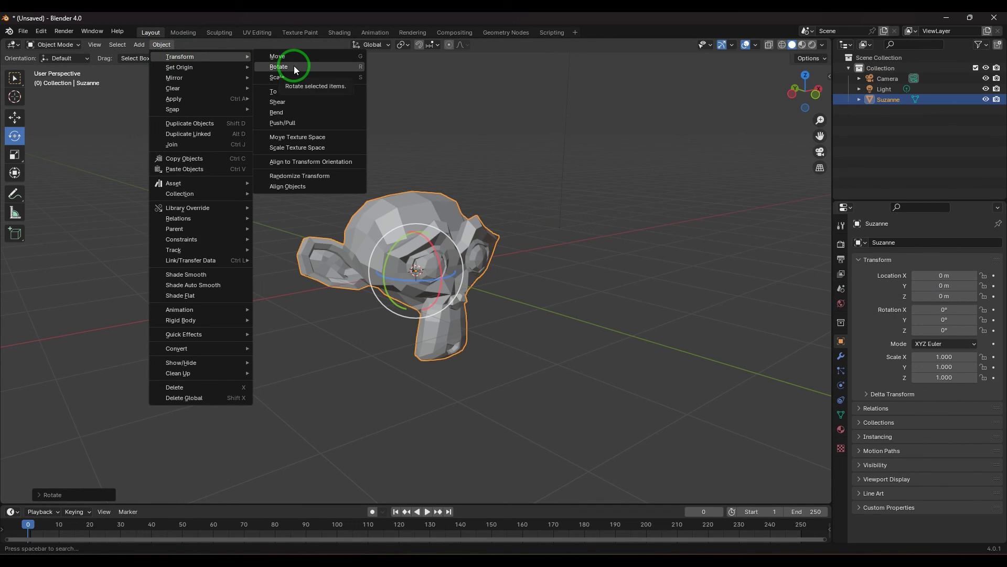
{"action": "left_click", "coordinate": [648, 273]}
{"action": "left_click_drag", "start_coordinate": [269, 148], "coordinate": [555, 223]}
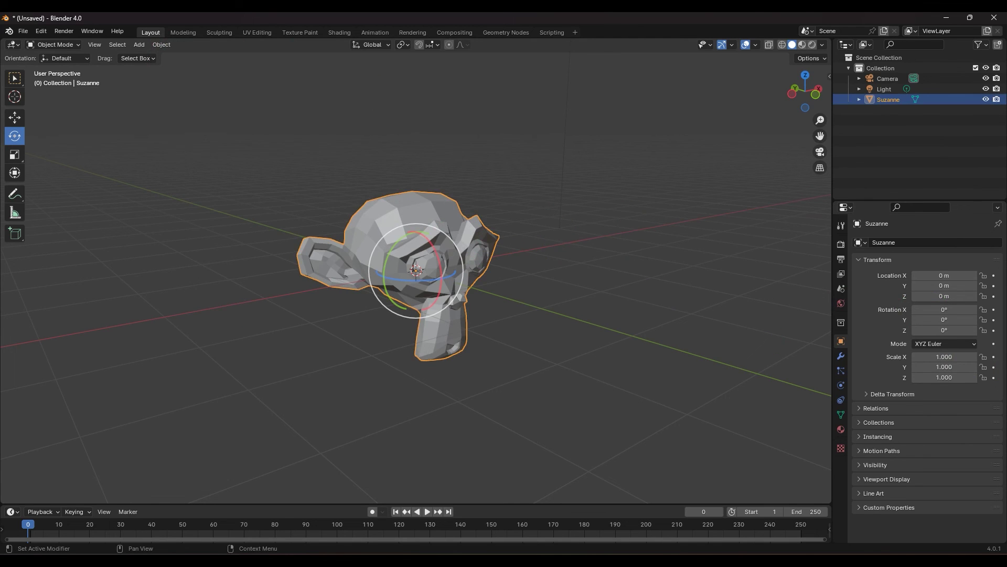